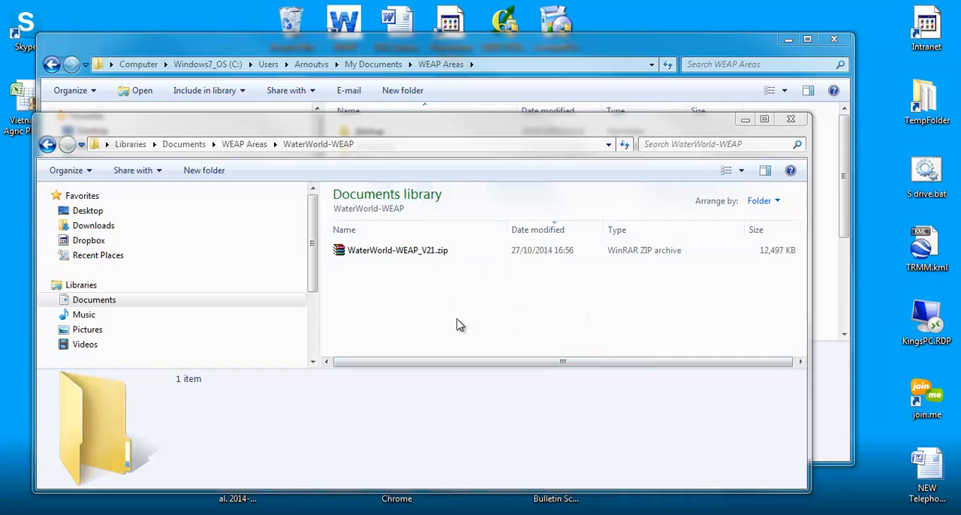
Step: Extract WaterWorld-WEAP_V21.zip into its own WaterWorld-WEAP_V21 folder
click(404, 256)
right_click(405, 256)
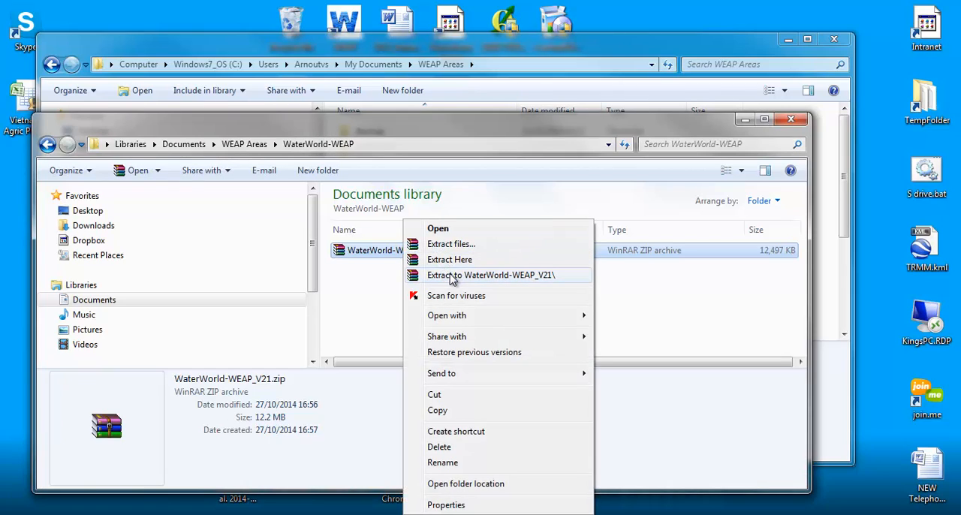
click(452, 278)
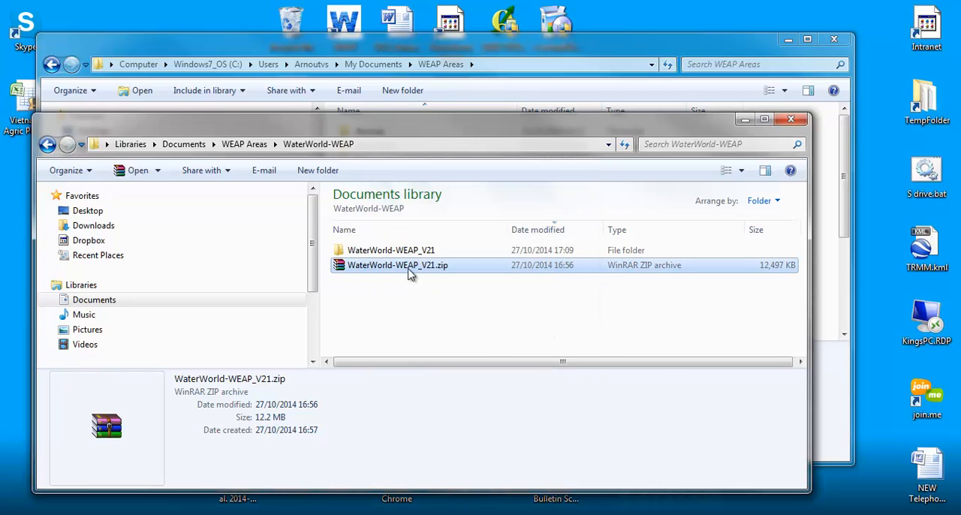
Step: Open the extracted WaterWorld-WEAP_V21 folder and its inner folder of the same name, and locate WaterWorld_WEAP_V2.1.exe
click(404, 252)
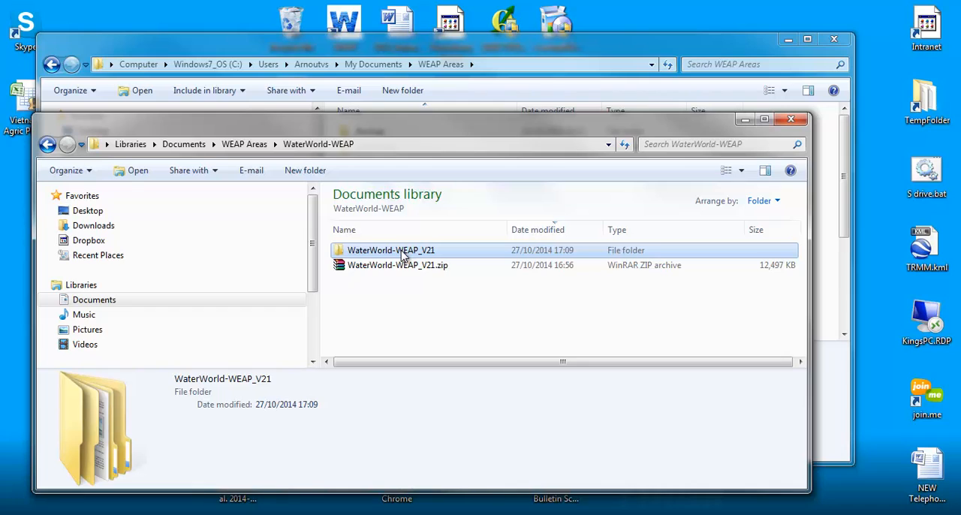
double_click(404, 253)
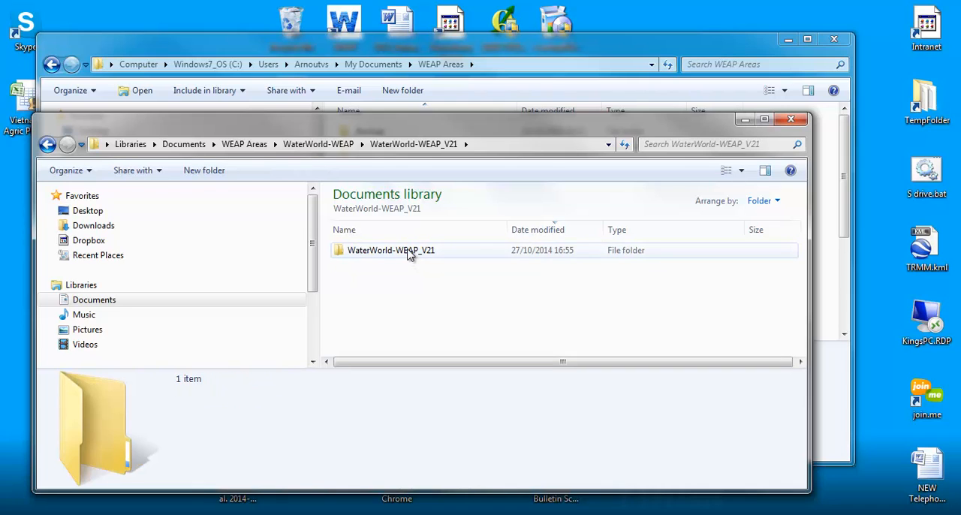
click(413, 256)
double_click(413, 256)
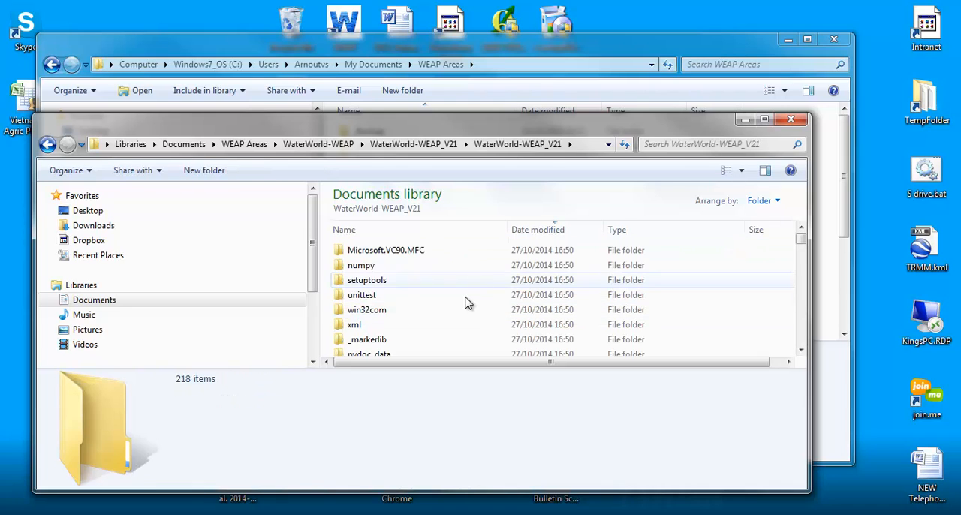
scroll(453, 306, down, 5)
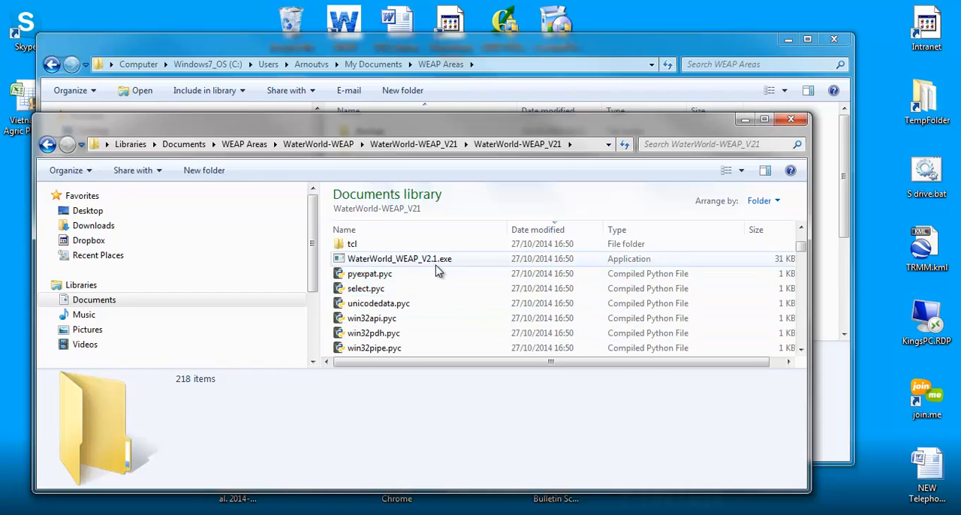
Step: Create a shortcut to WaterWorld_WEAP_V2.1.exe and place a copy of it on the desktop
click(435, 259)
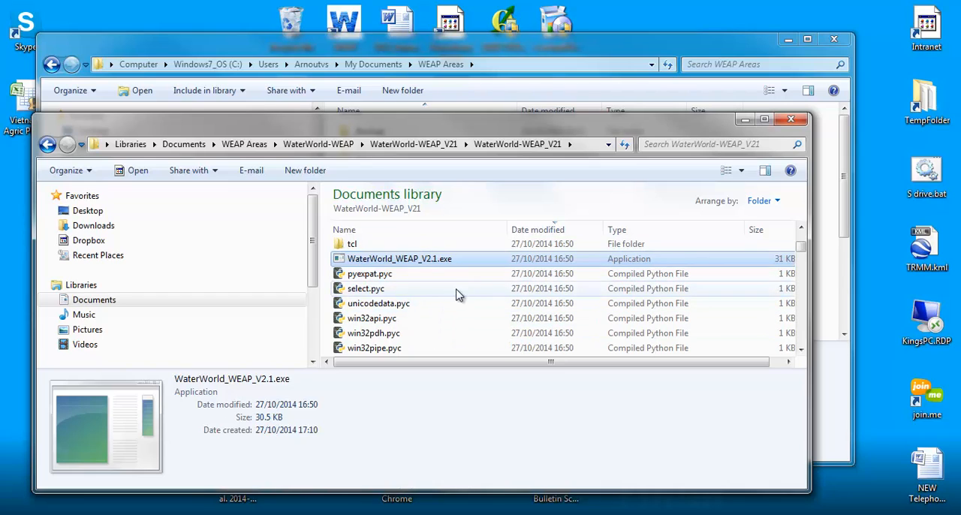
right_click(437, 265)
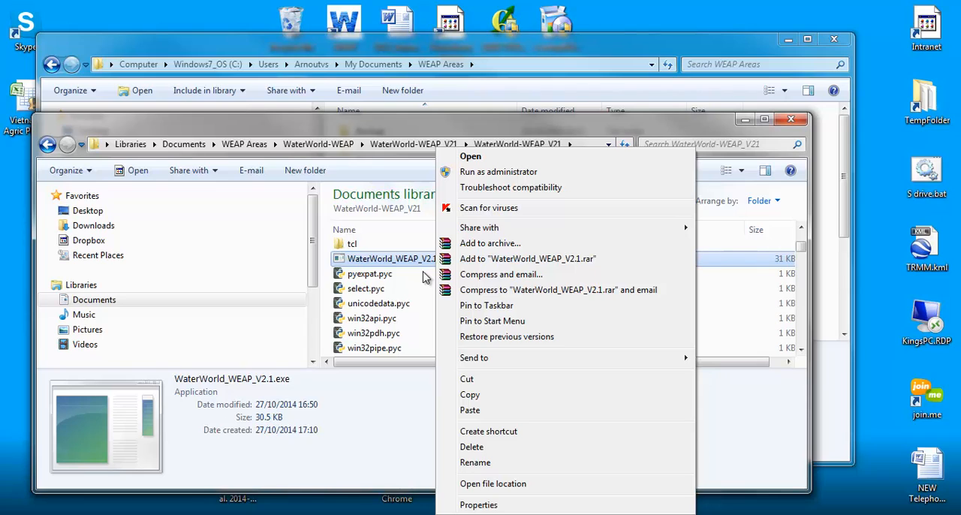
click(484, 434)
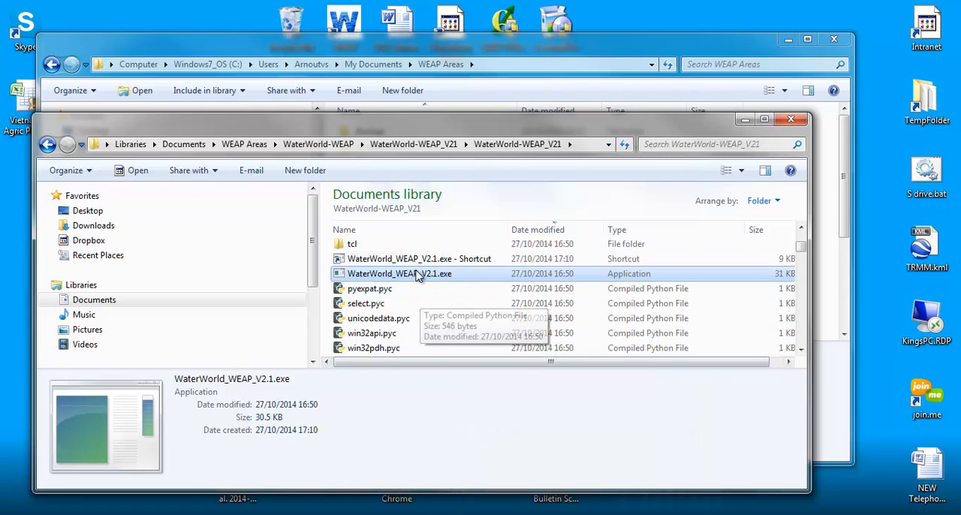
click(420, 259)
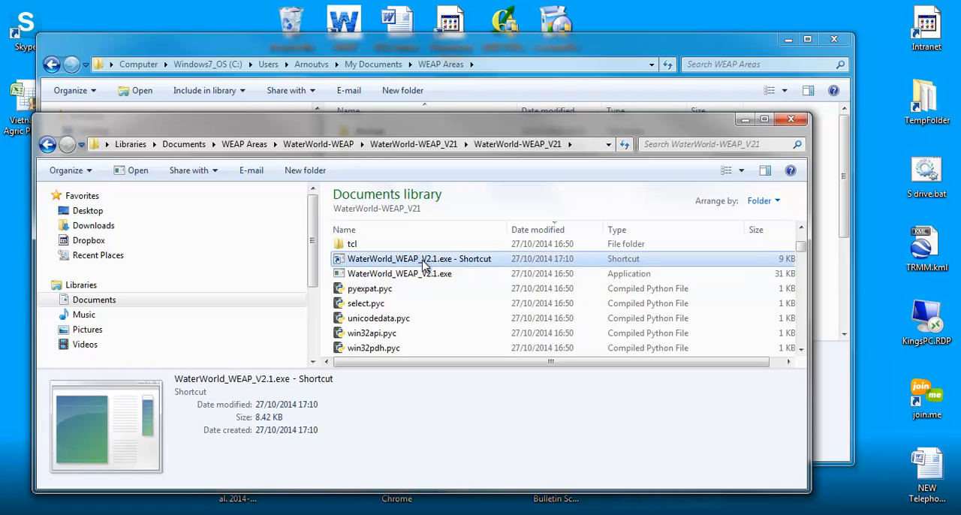
click(640, 9)
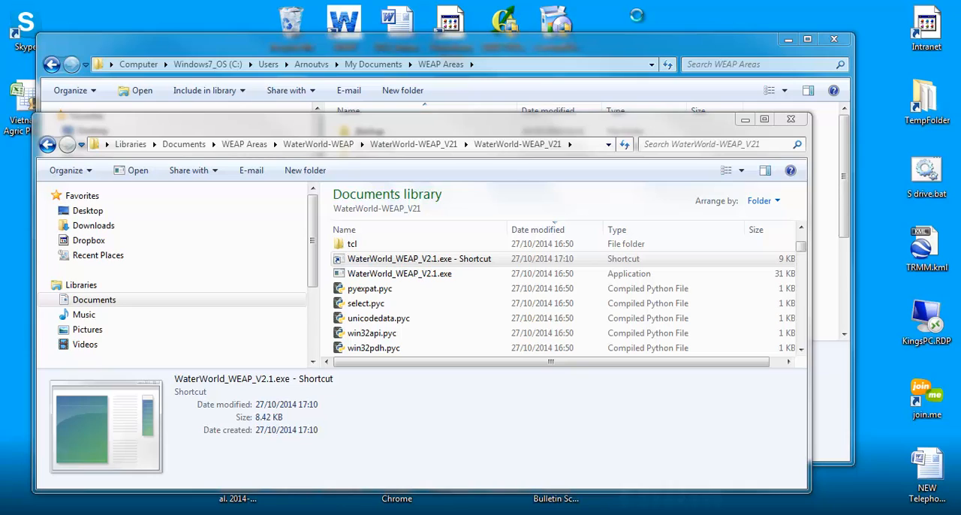
right_click(638, 23)
click(670, 78)
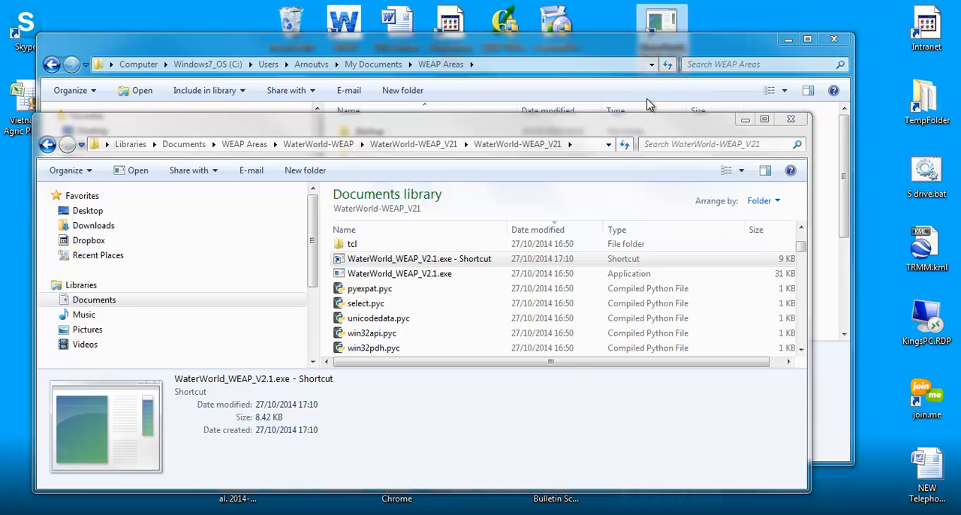
Step: Launch WaterWorld-WEAP from its desktop shortcut and clear the folder windows and its prompt away from the WEAP schematic
double_click(655, 22)
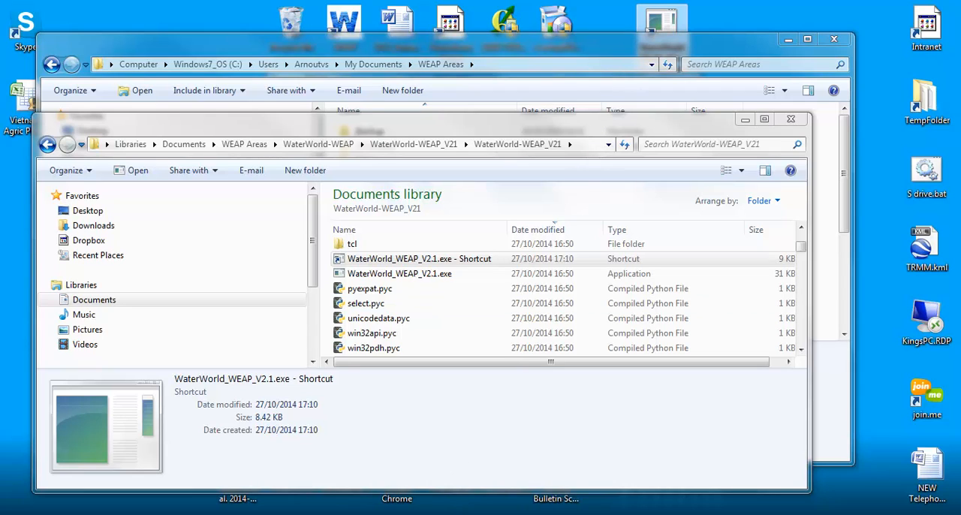
click(744, 120)
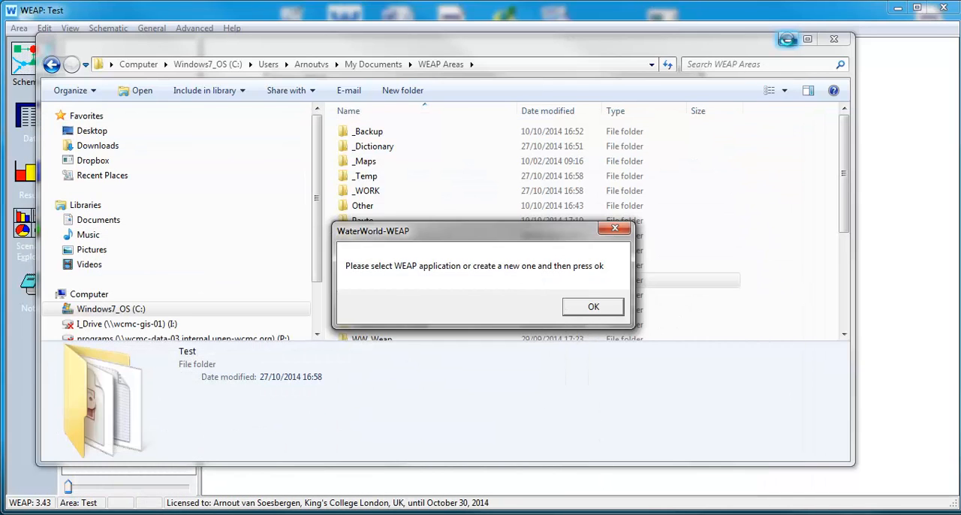
click(788, 39)
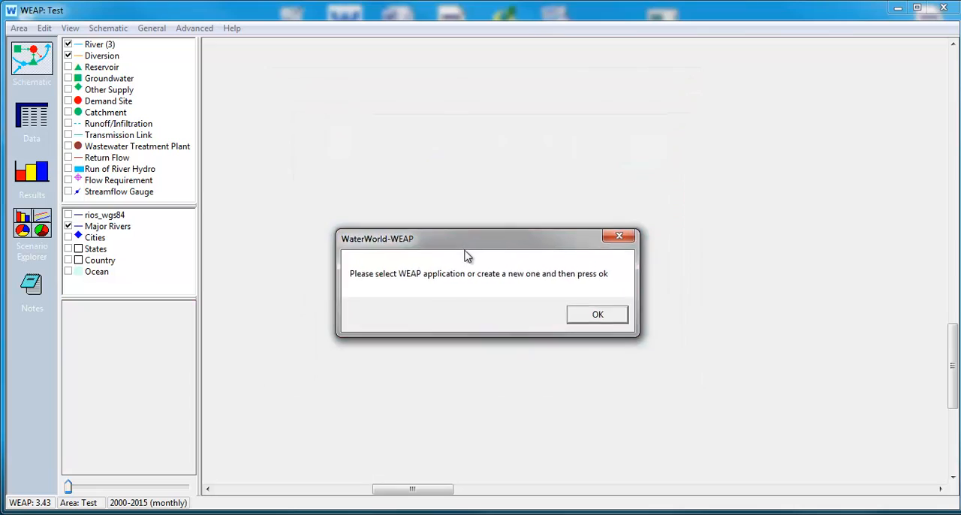
drag(453, 235, 500, 286)
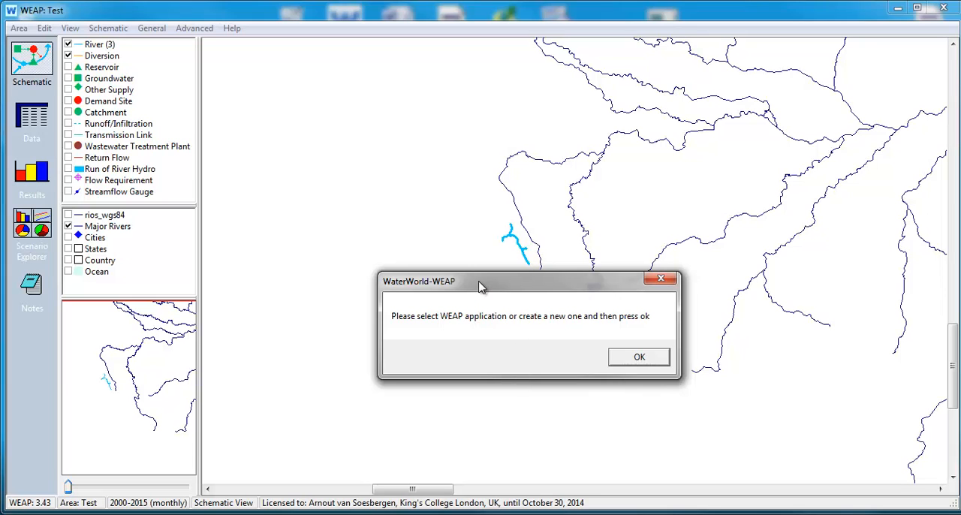
drag(479, 282, 960, 309)
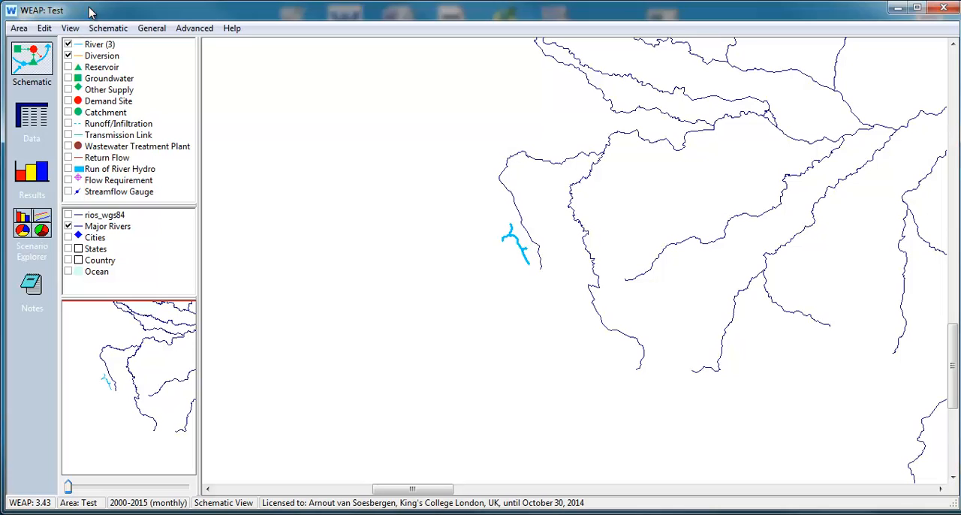
Step: Confirm the open Test area as the WEAP application and save its schematic in WEAP Areas\Test\WaterWorld
click(18, 30)
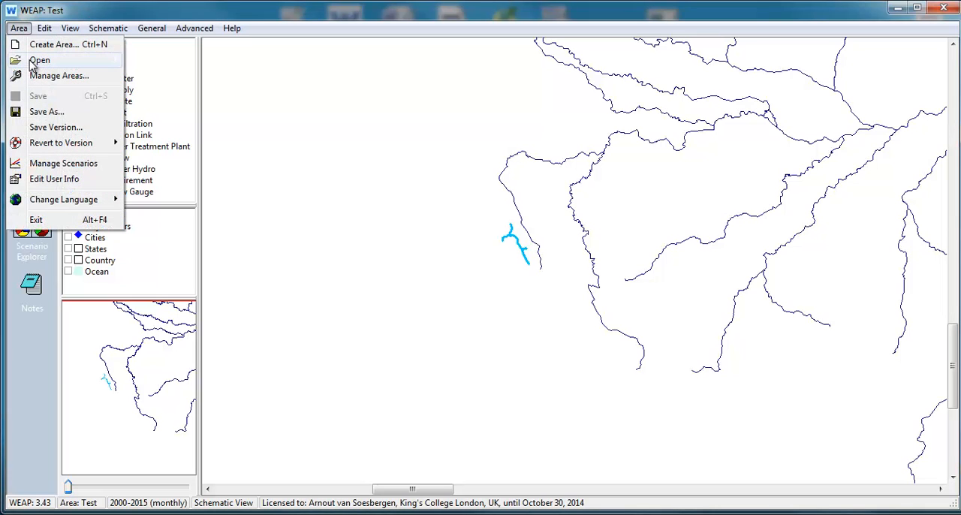
click(78, 12)
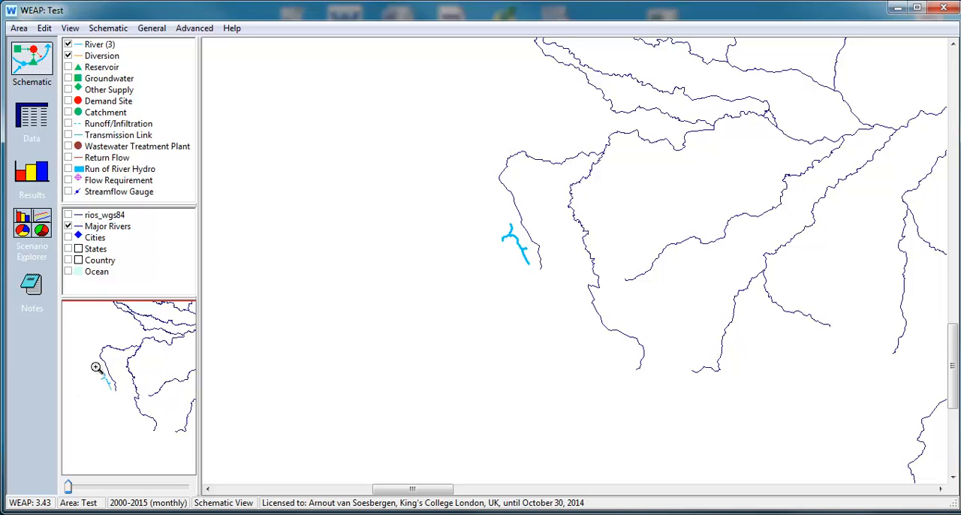
drag(96, 369, 117, 399)
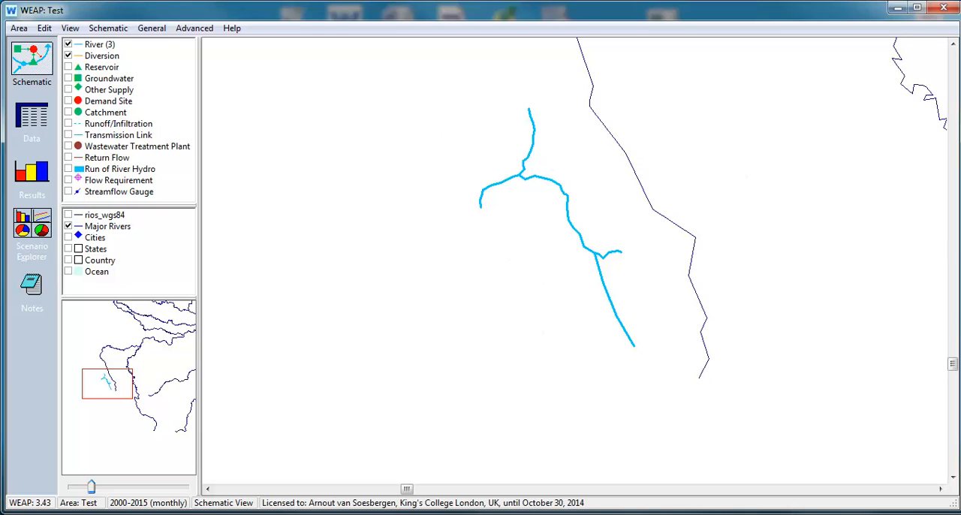
drag(567, 276, 349, 101)
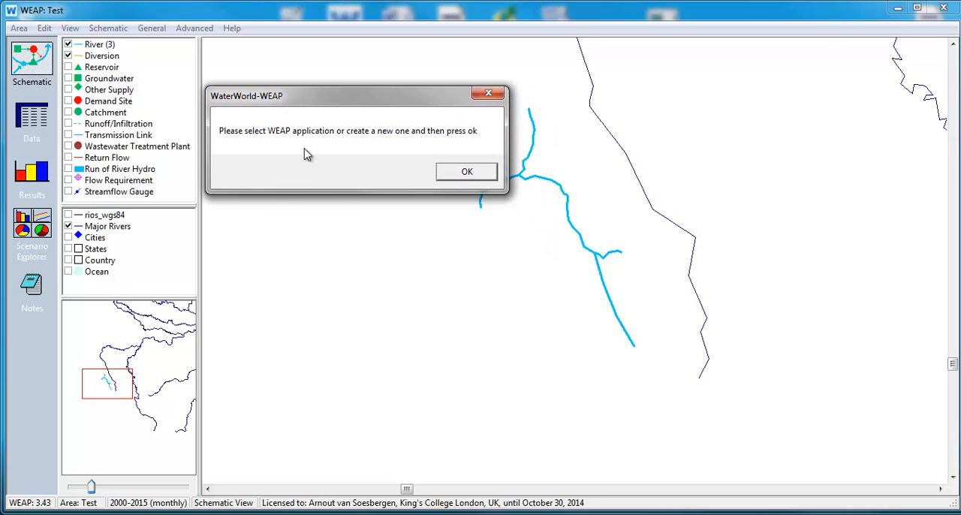
click(462, 175)
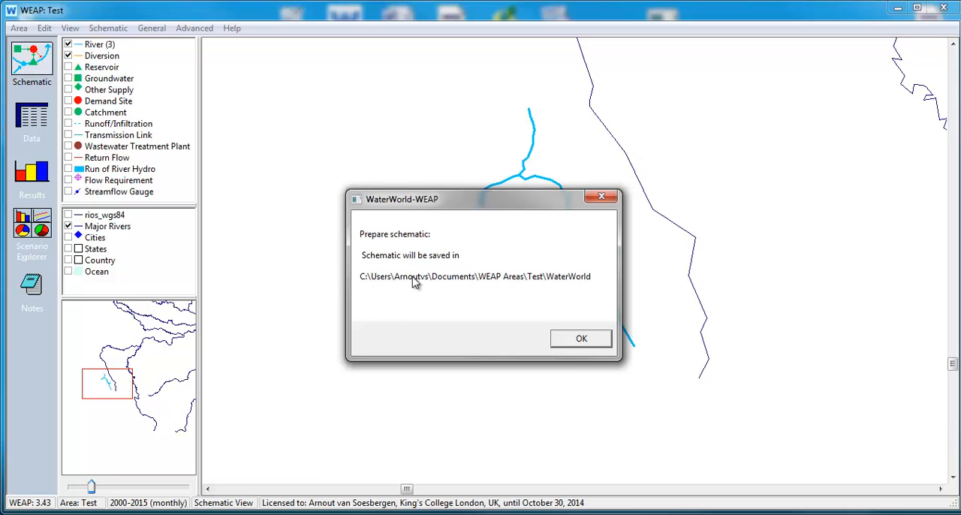
click(576, 342)
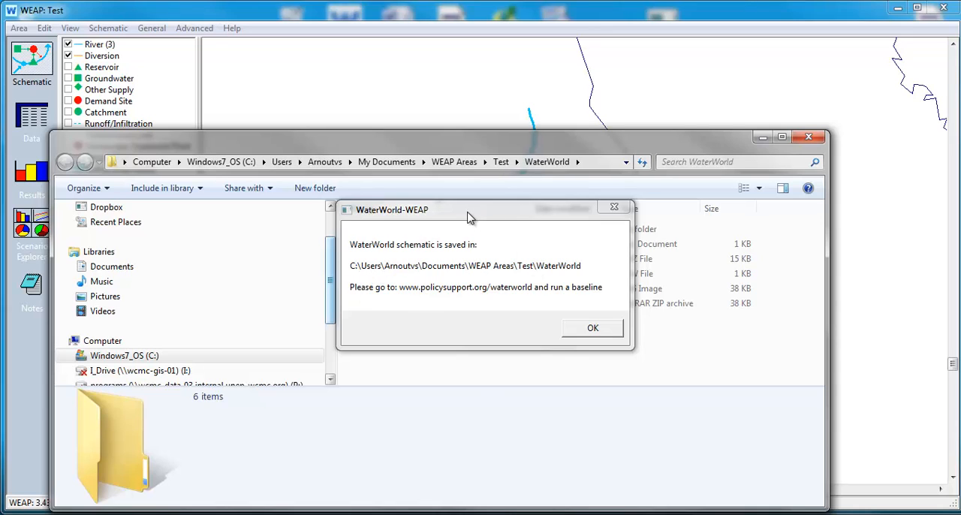
Step: Examine the saved schematic files in the WaterWorld folder and the shapefiles in its GISfiles subfolder
drag(467, 215, 625, 228)
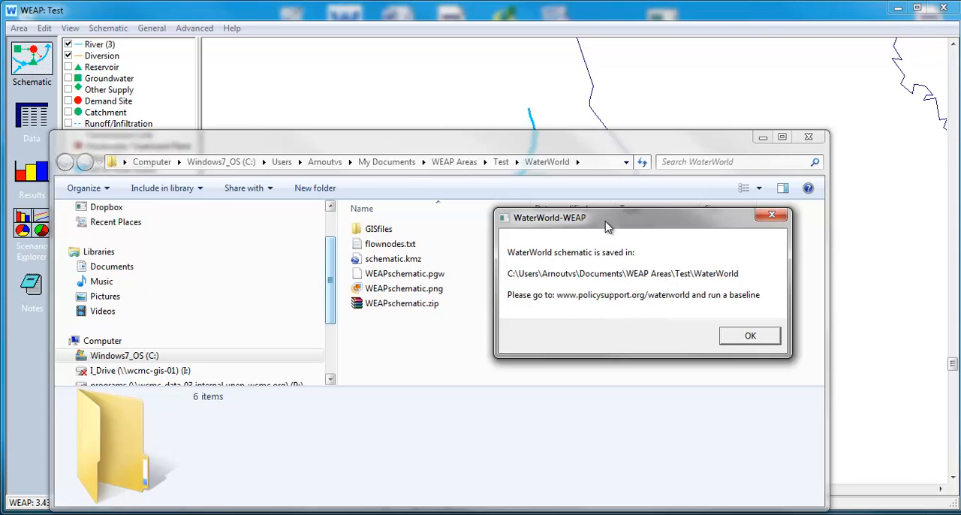
drag(604, 220, 960, 225)
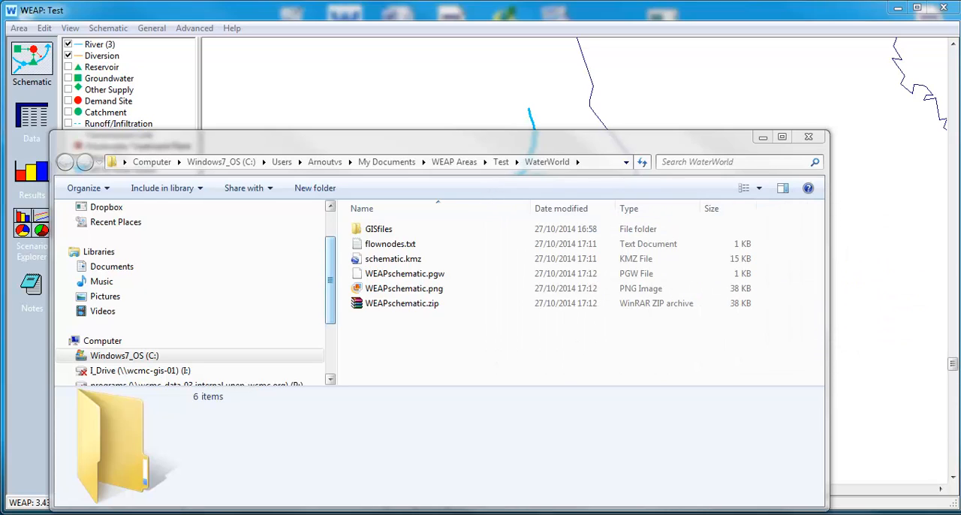
double_click(369, 237)
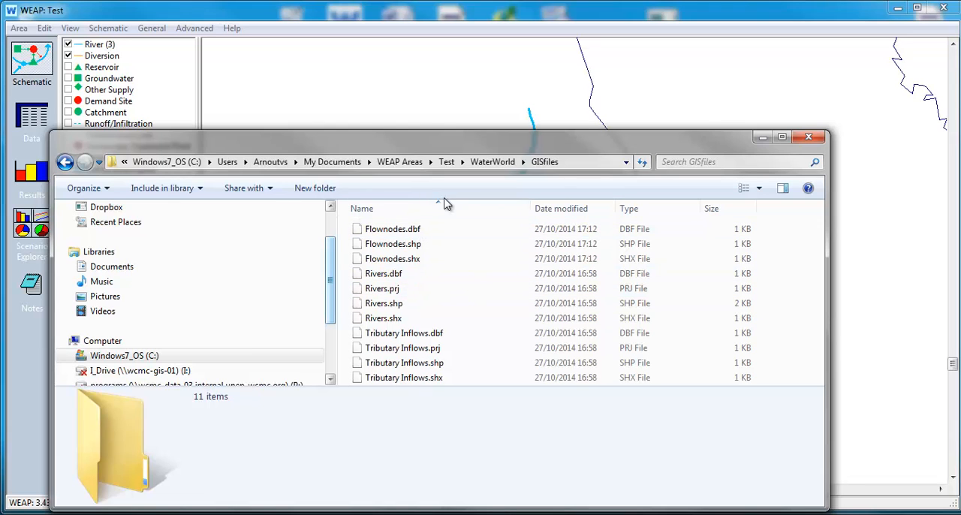
drag(436, 154, 451, 229)
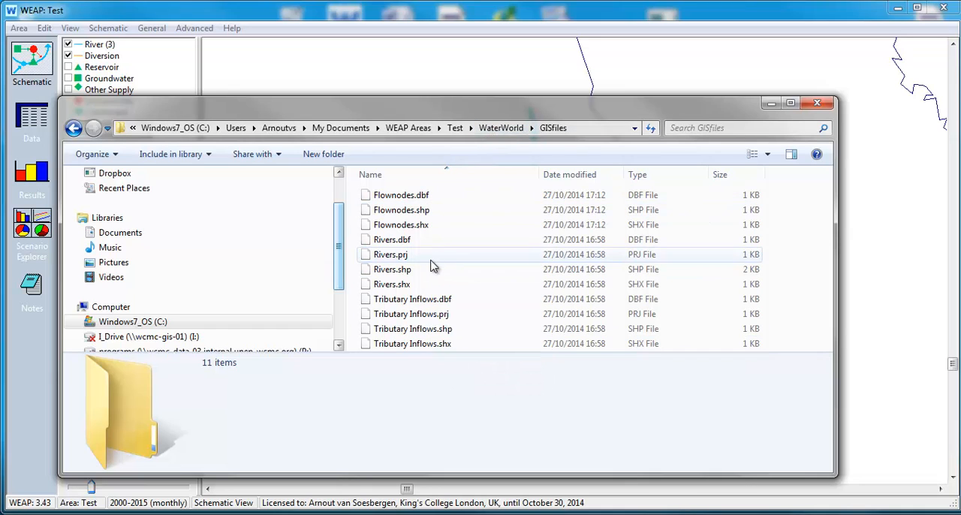
click(500, 130)
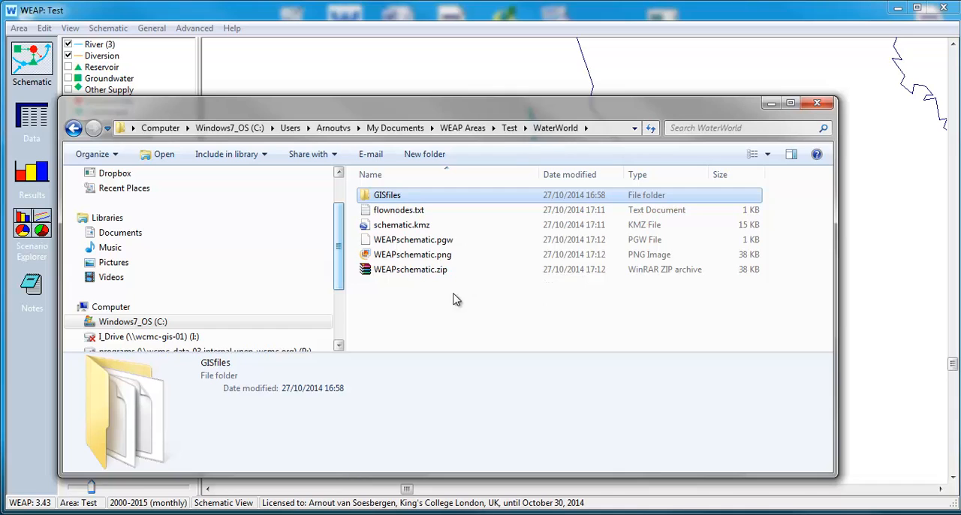
drag(463, 99, 468, 80)
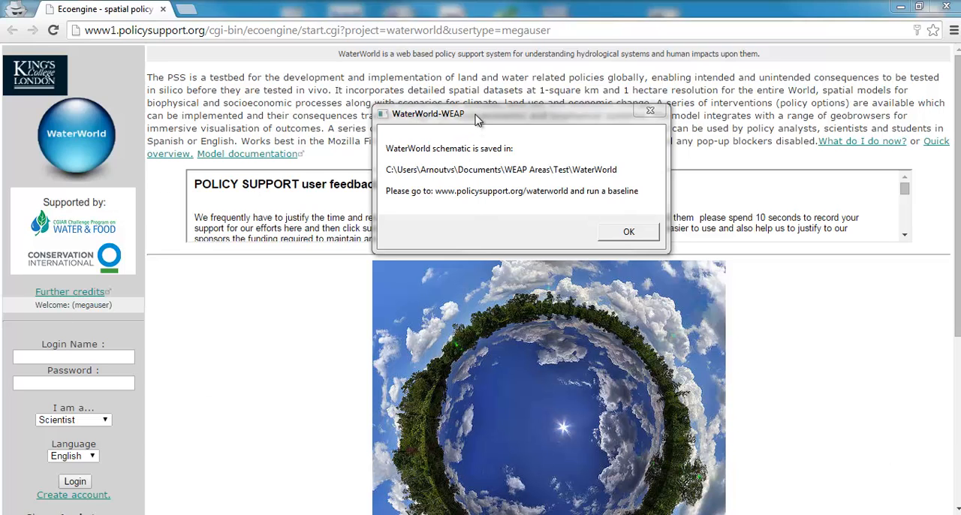
Step: Log in to the WaterWorld site in the browser as Scientist in English, entering the login name and account password
drag(475, 120, 960, 38)
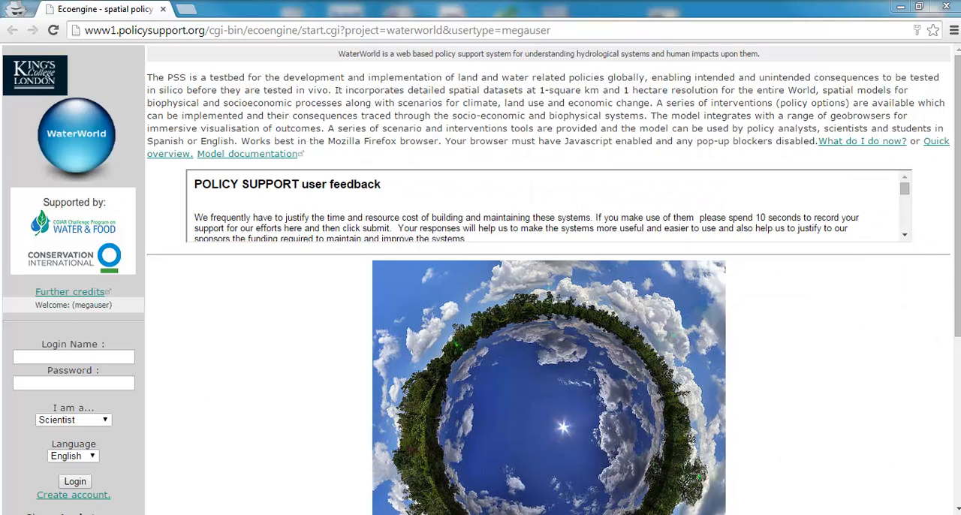
click(94, 357)
text(arnout)
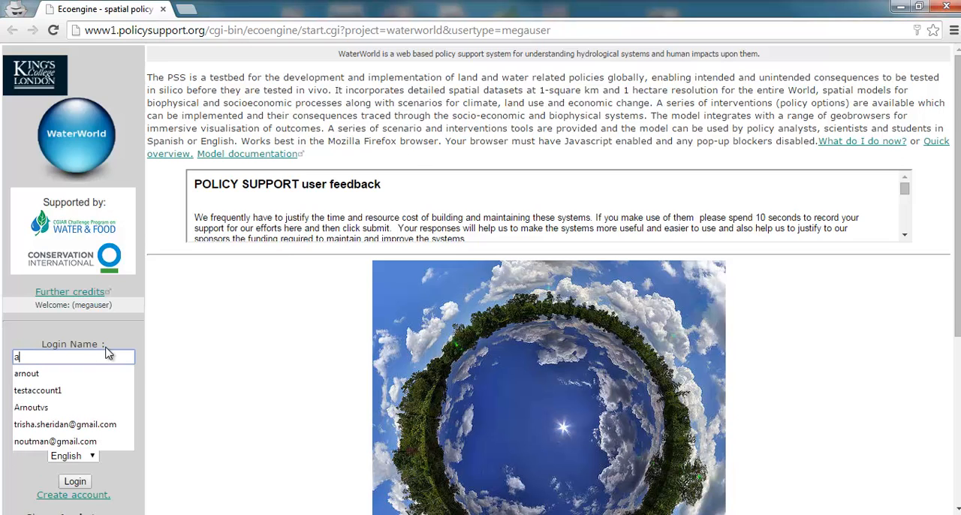
key(Tab)
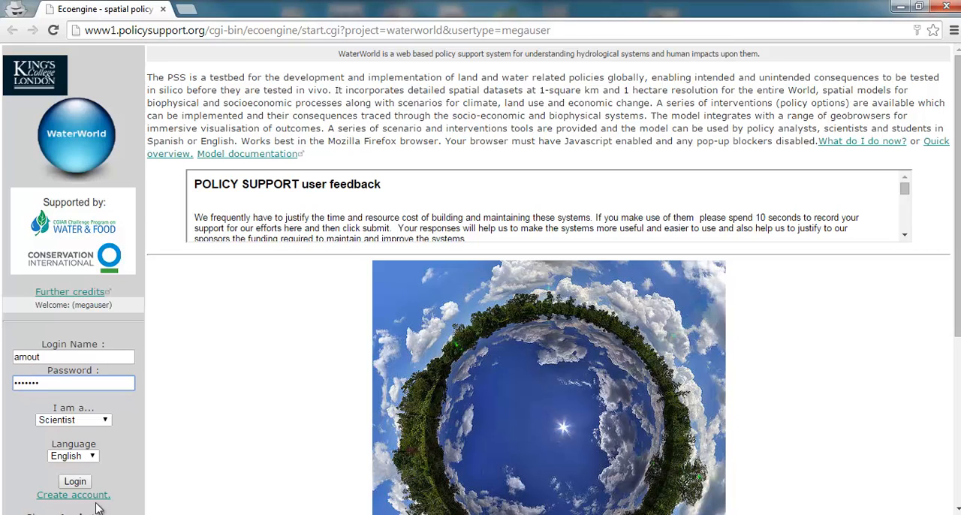
click(78, 481)
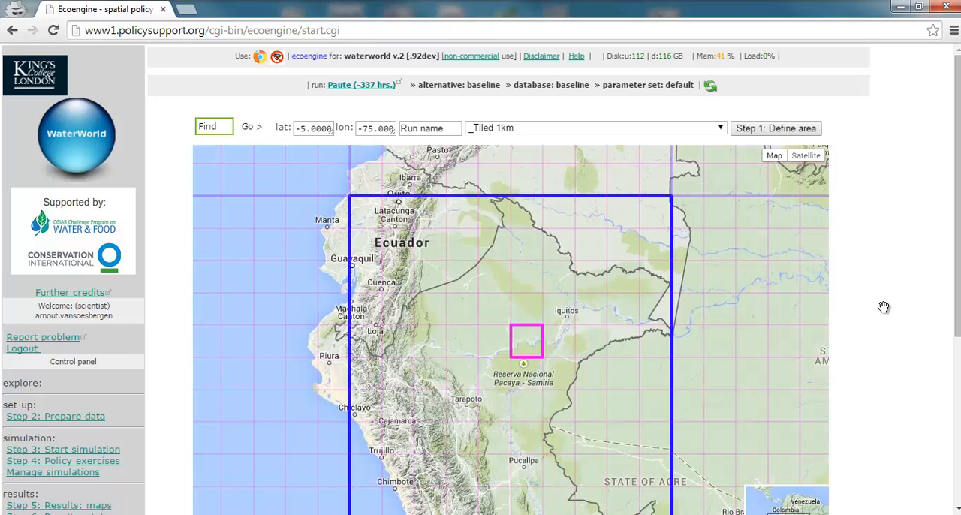
scroll(959, 266, down, 2)
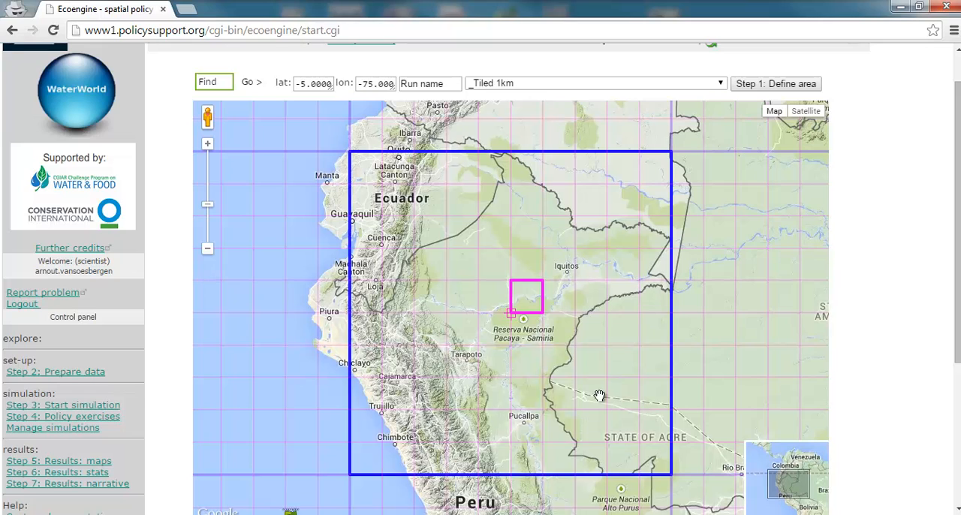
scroll(959, 296, up, 1)
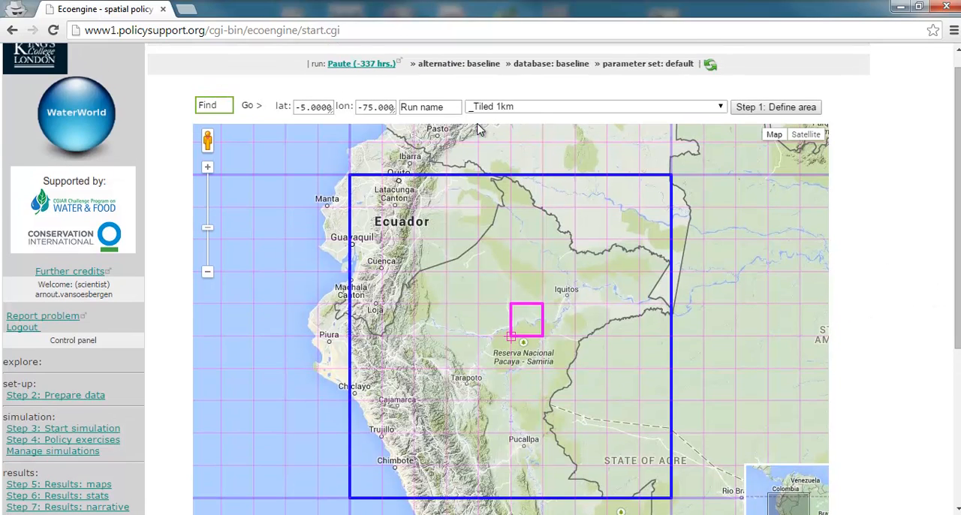
Step: Define a new model run named Peru for the tile centred on -5, -75, using the _Tiled 1km option
click(453, 106)
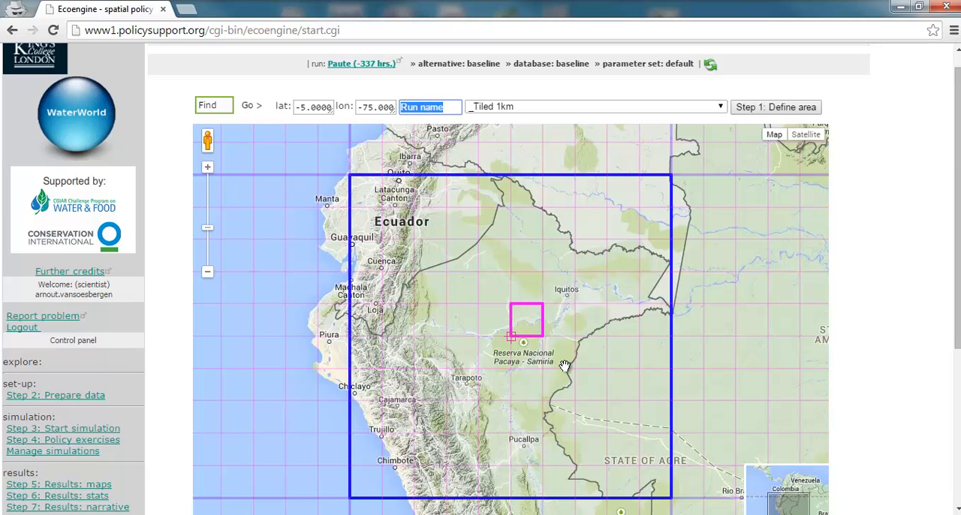
text(Per)
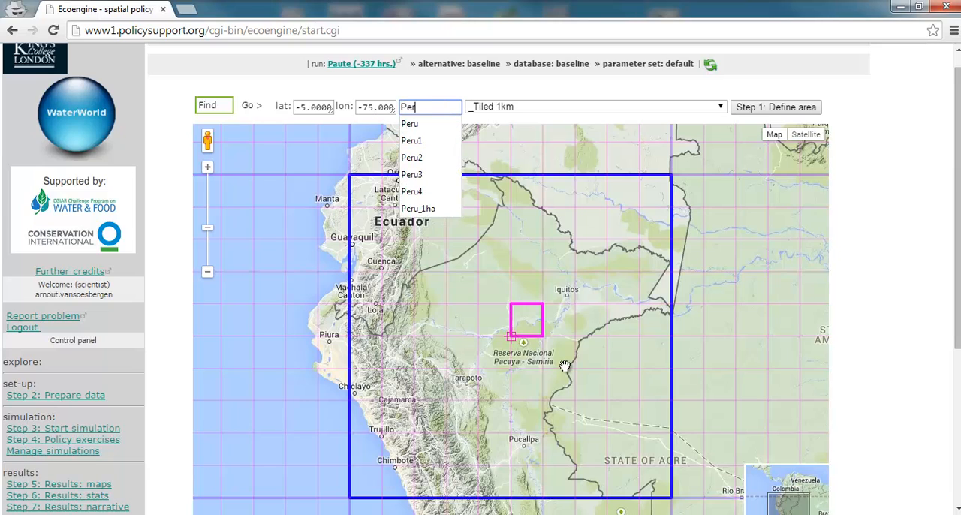
text(u)
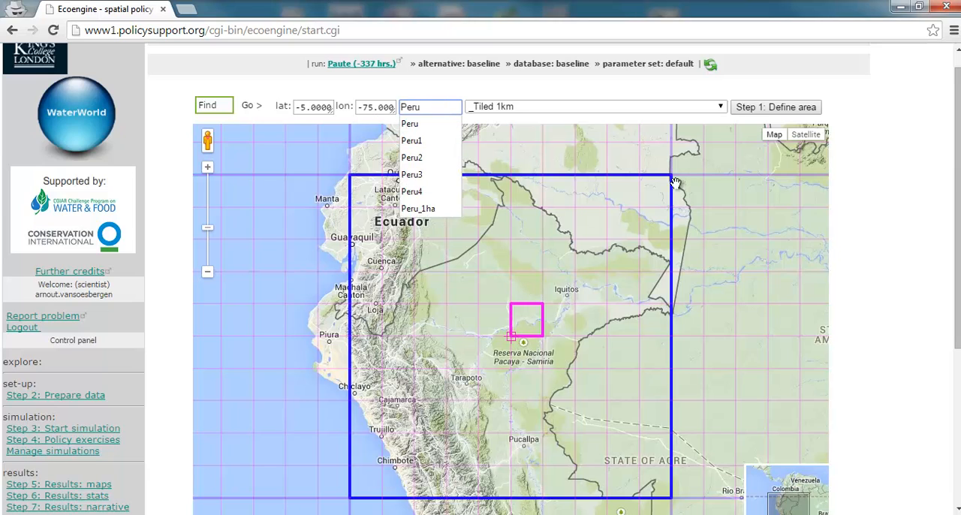
click(657, 113)
click(658, 112)
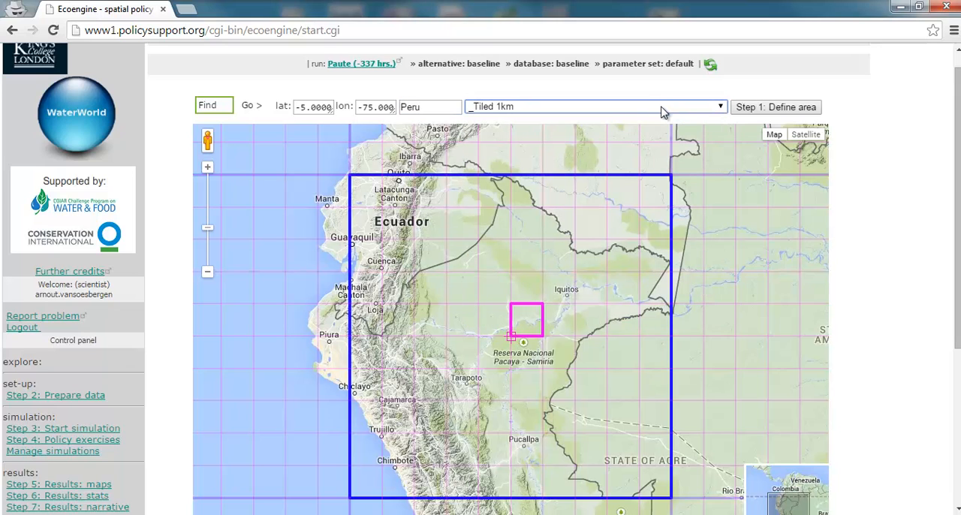
click(762, 111)
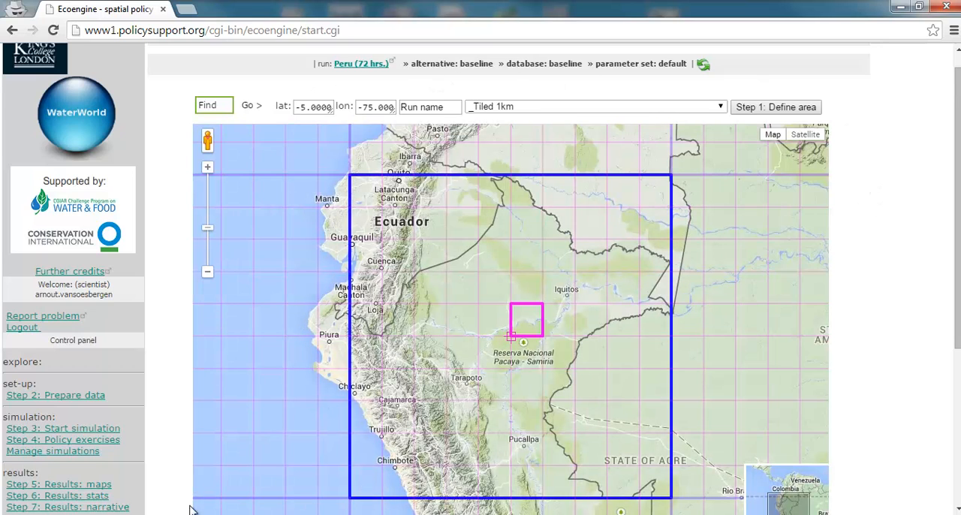
Step: Open data preparation for the Peru run and expand the section for defining WEAP control points
click(64, 396)
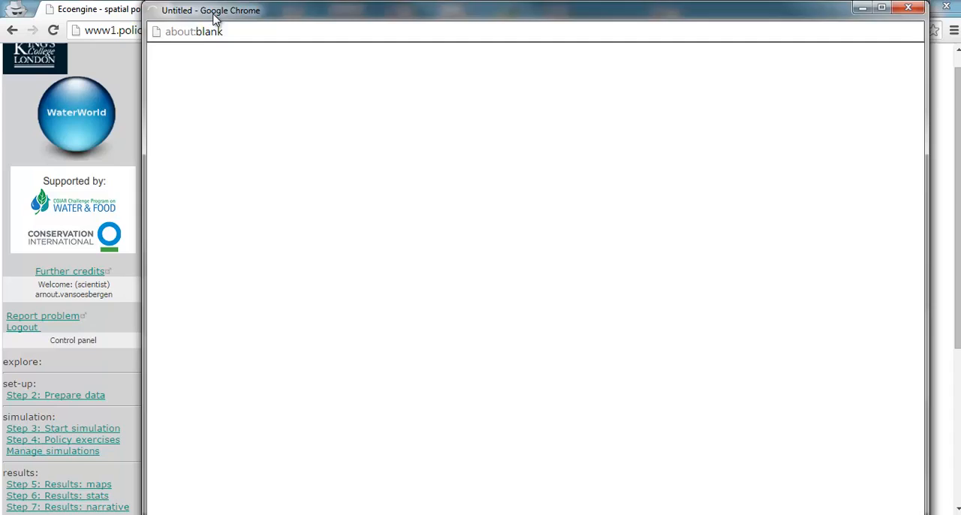
drag(214, 16, 169, 23)
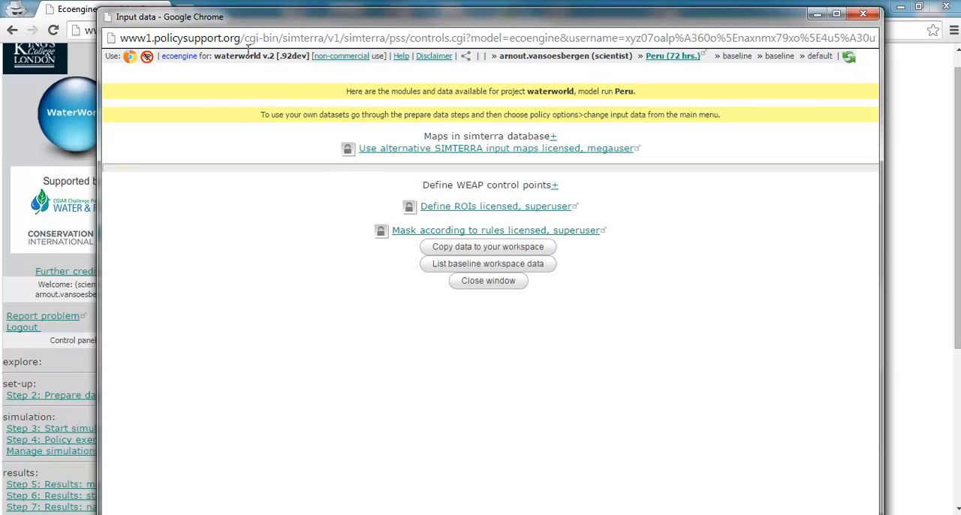
drag(253, 22, 229, 18)
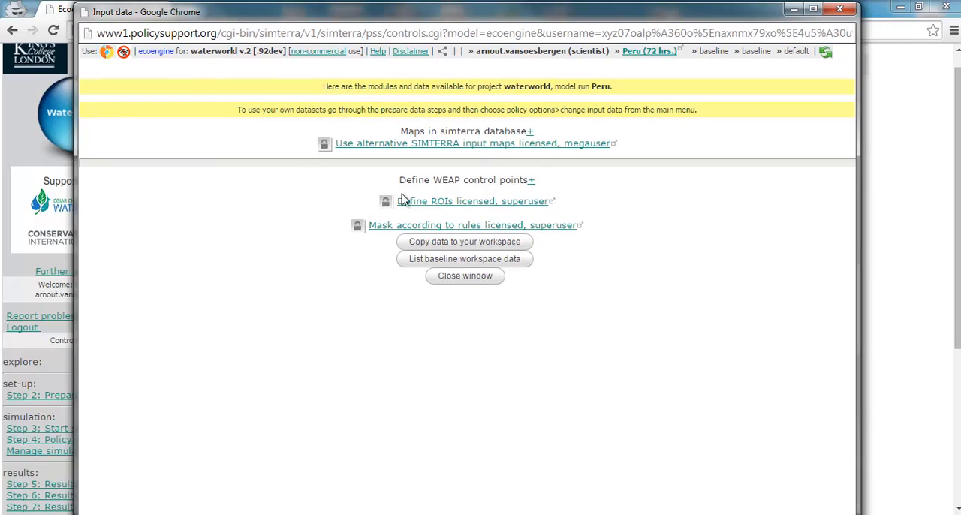
drag(412, 180, 546, 180)
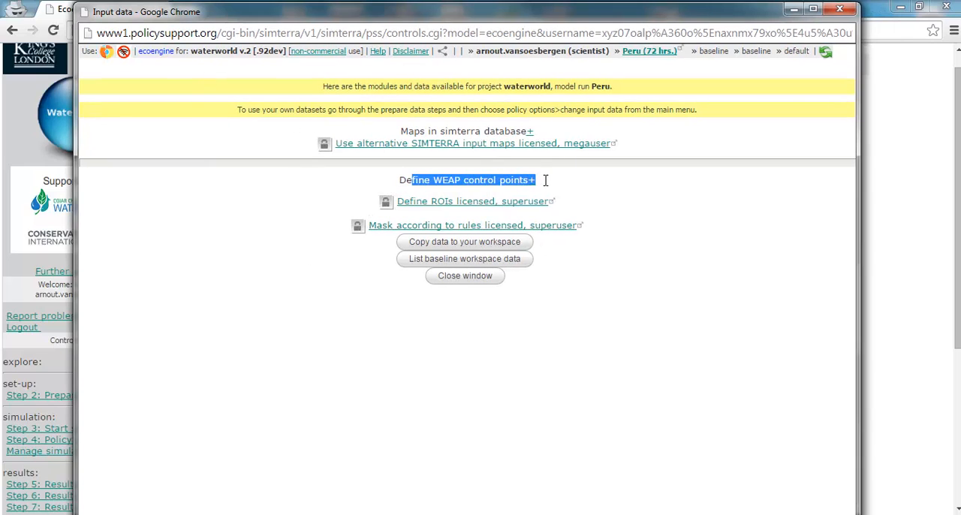
click(623, 204)
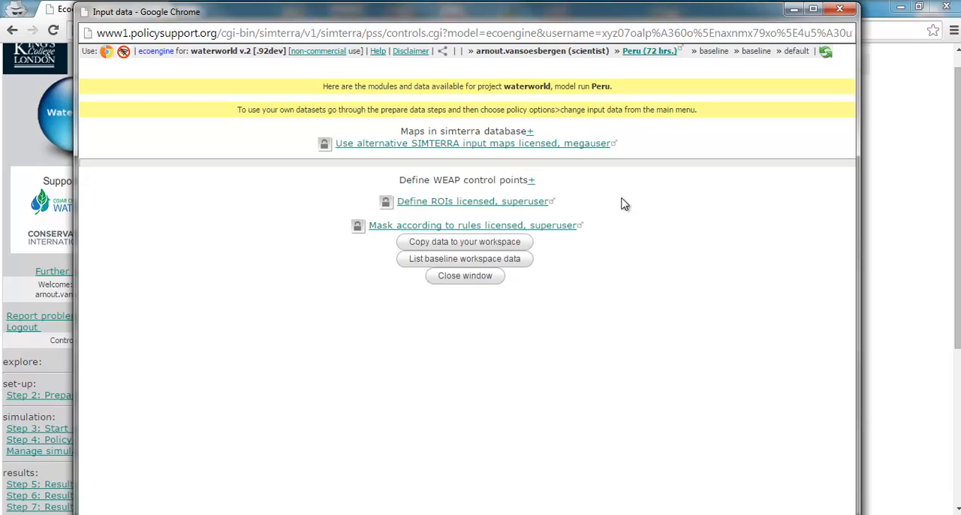
click(530, 184)
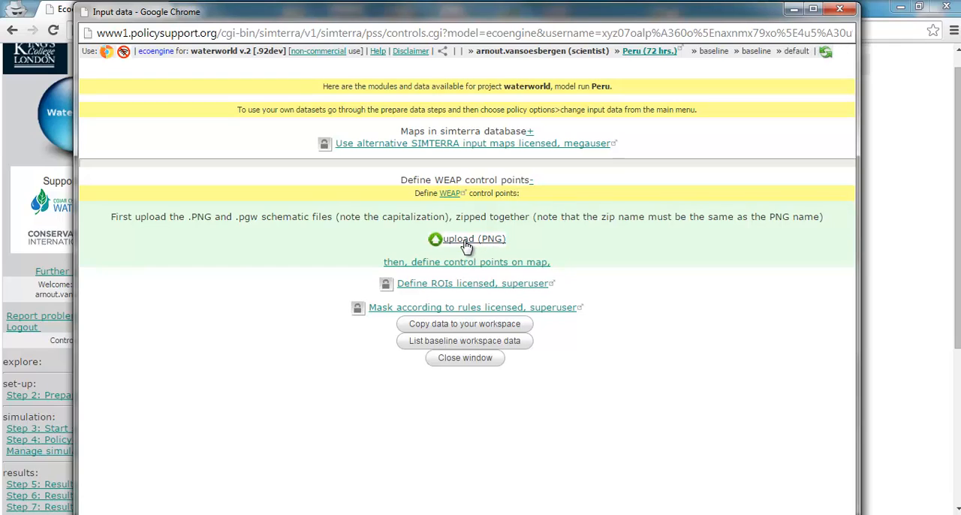
Step: Upload WEAPschematic.zip from WEAP Areas\Test\WaterWorld as the schematic for the WEAP control points
click(466, 240)
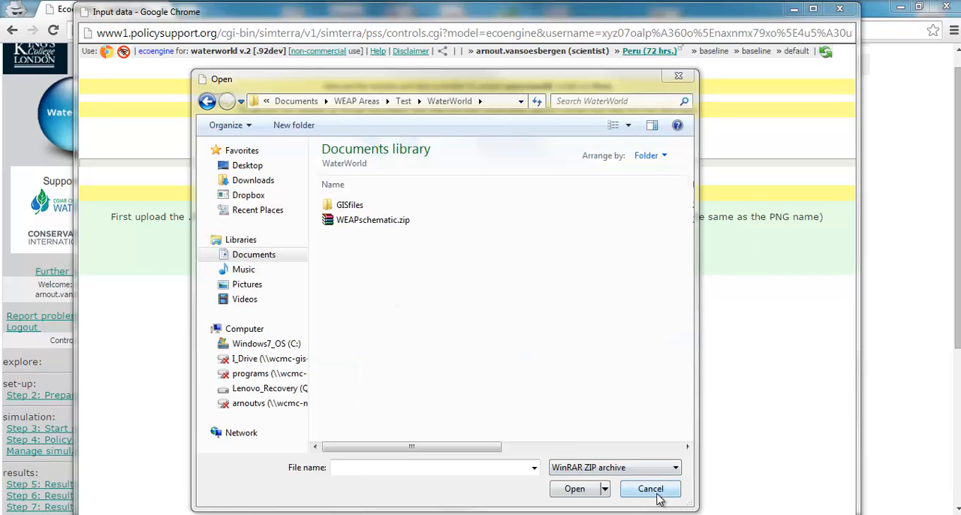
drag(411, 90, 365, 75)
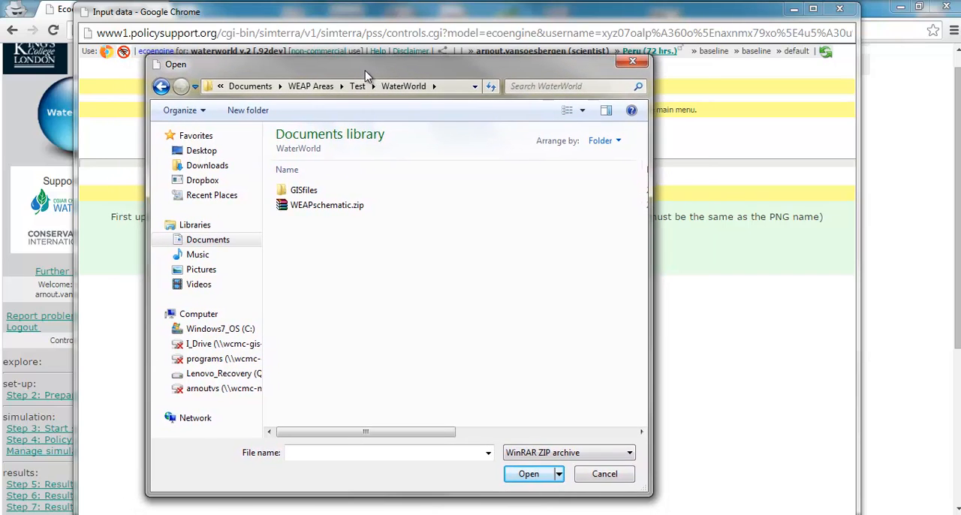
click(320, 209)
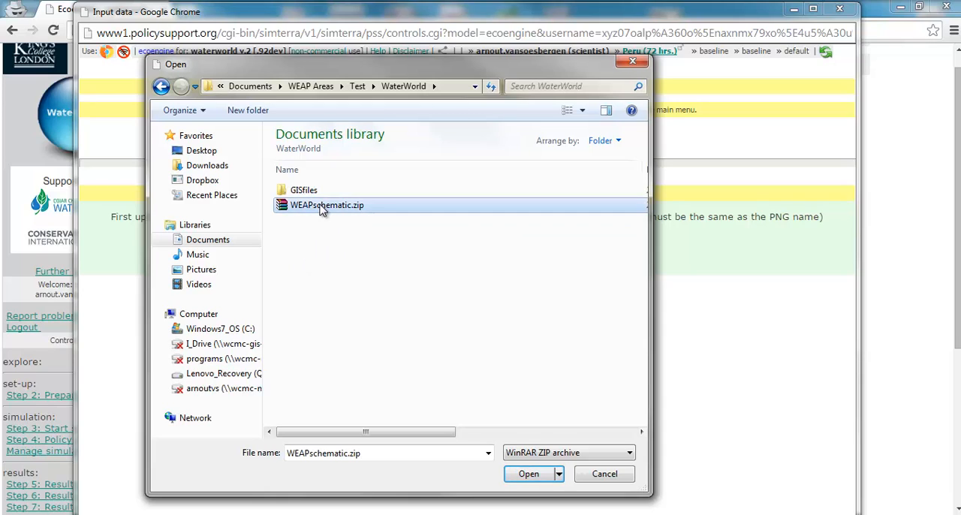
click(527, 474)
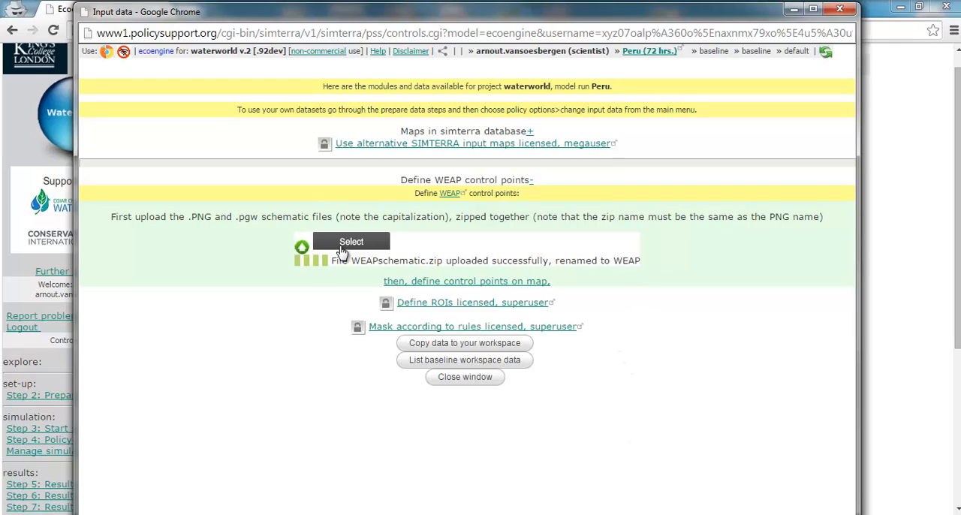
Step: Generate the map for defining WEAP control points and open it in Google Maps
click(429, 284)
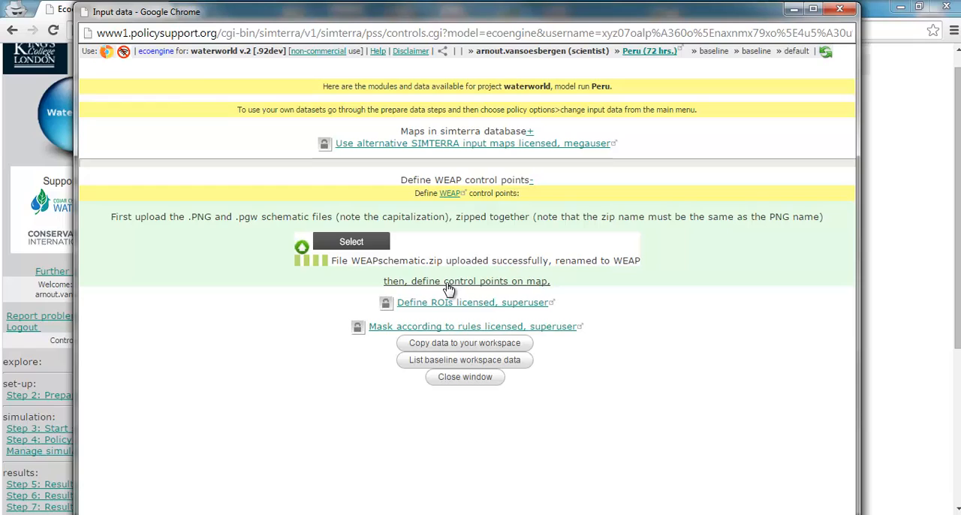
click(448, 289)
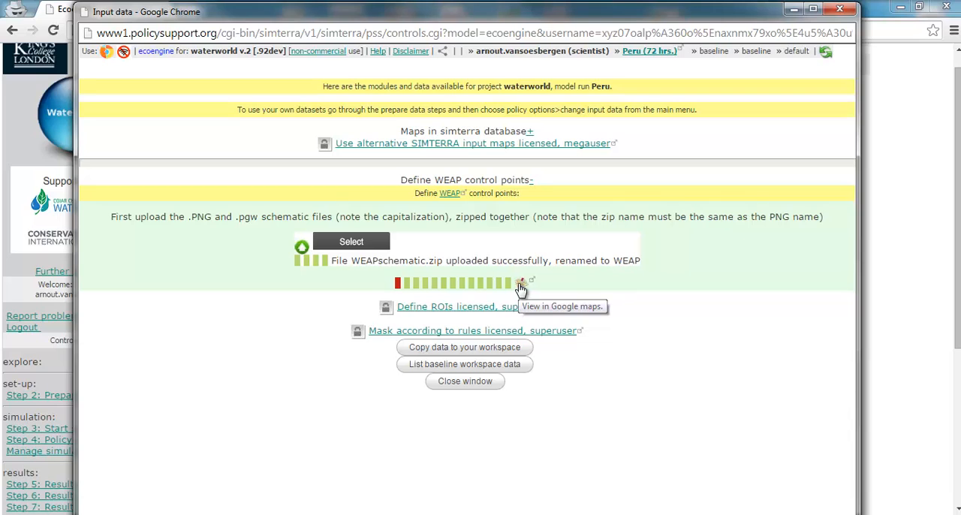
click(519, 285)
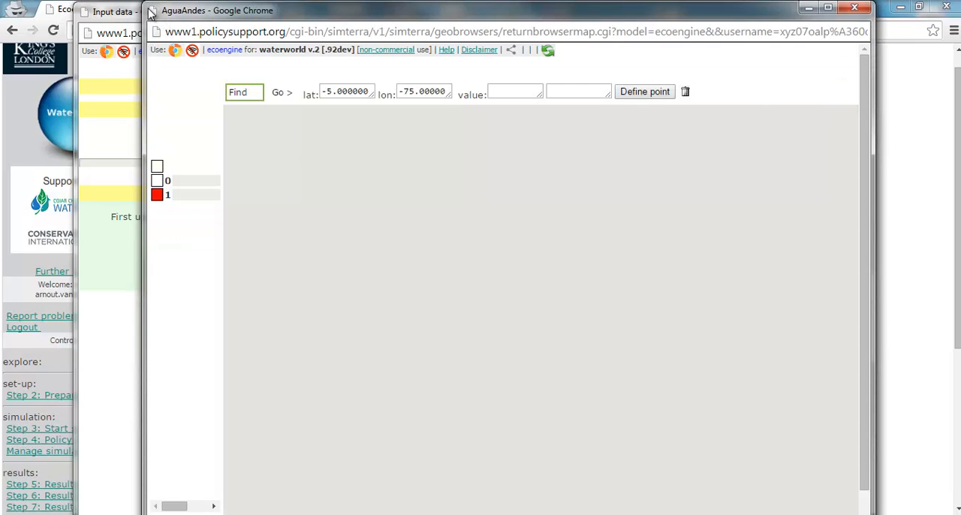
drag(143, 3, 196, 21)
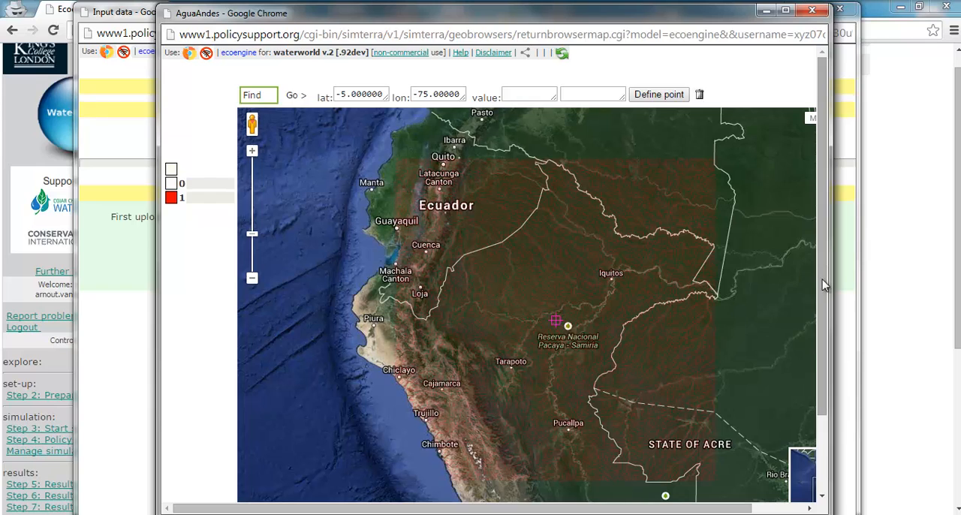
Step: Examine the stream network on the control-point map, closing in on the Peruvian Andes around Huaraz
drag(823, 285, 816, 351)
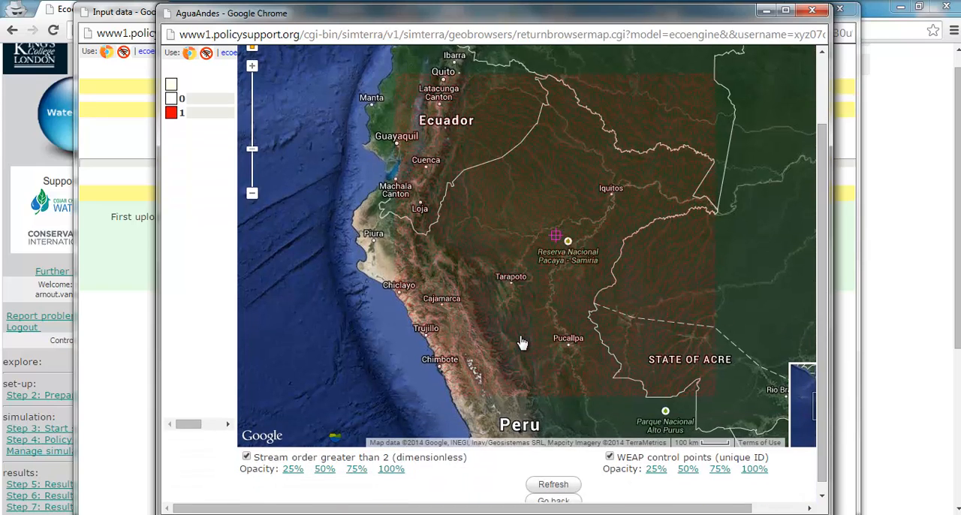
drag(526, 339, 576, 294)
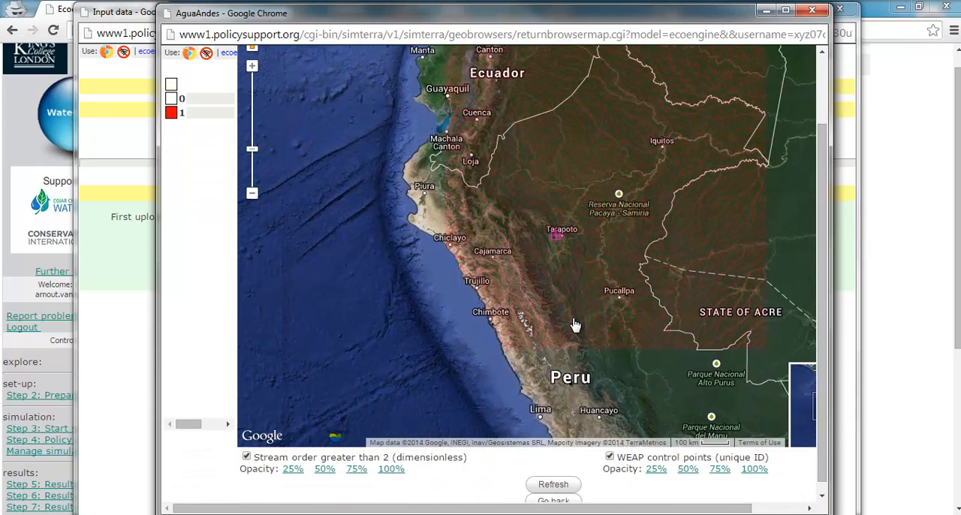
scroll(578, 328, up, 1)
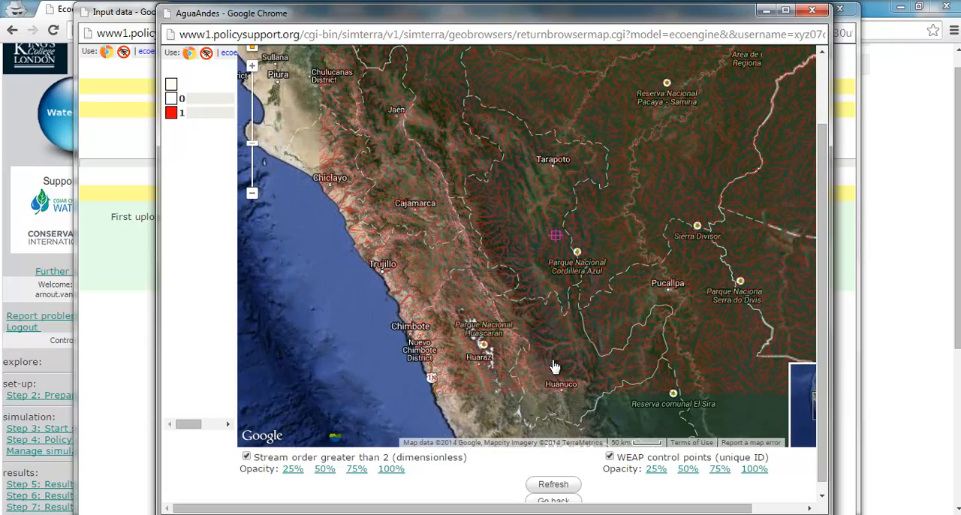
scroll(555, 368, up, 1)
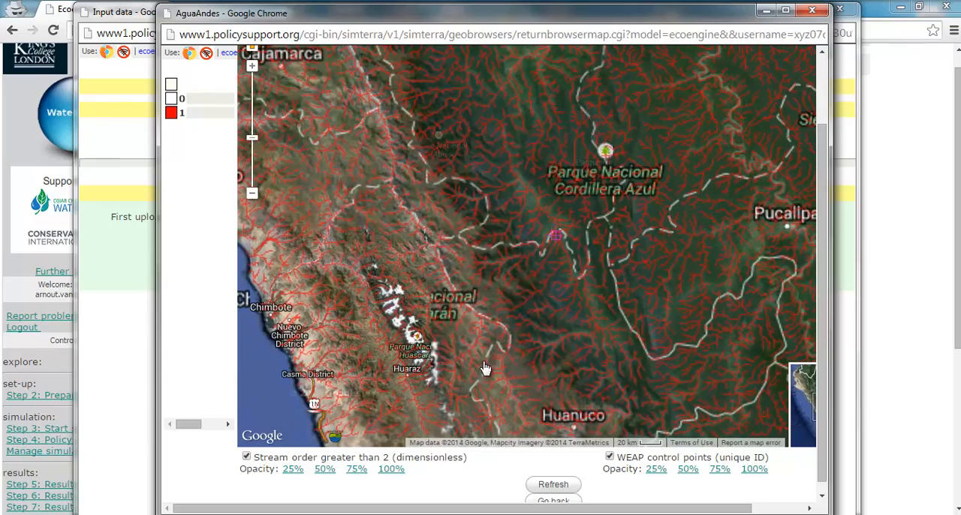
drag(503, 367, 622, 359)
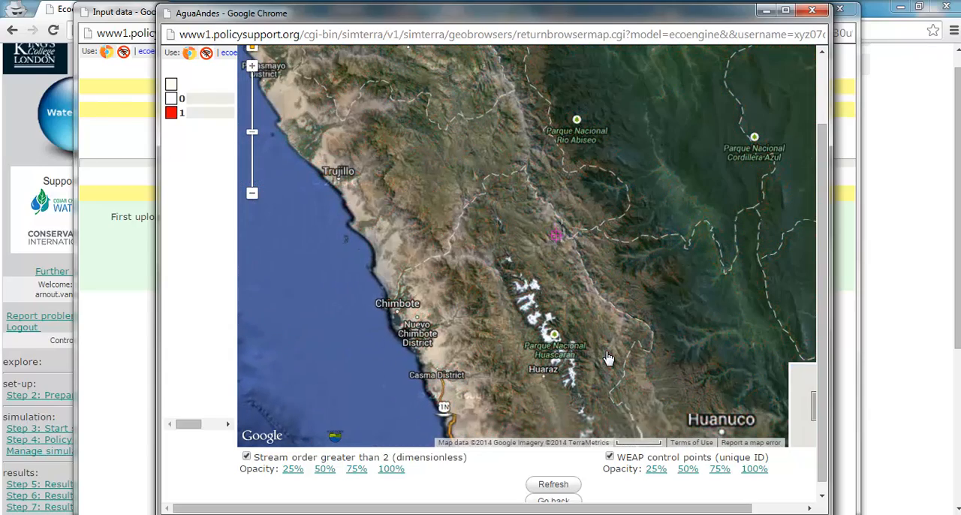
scroll(601, 355, up, 2)
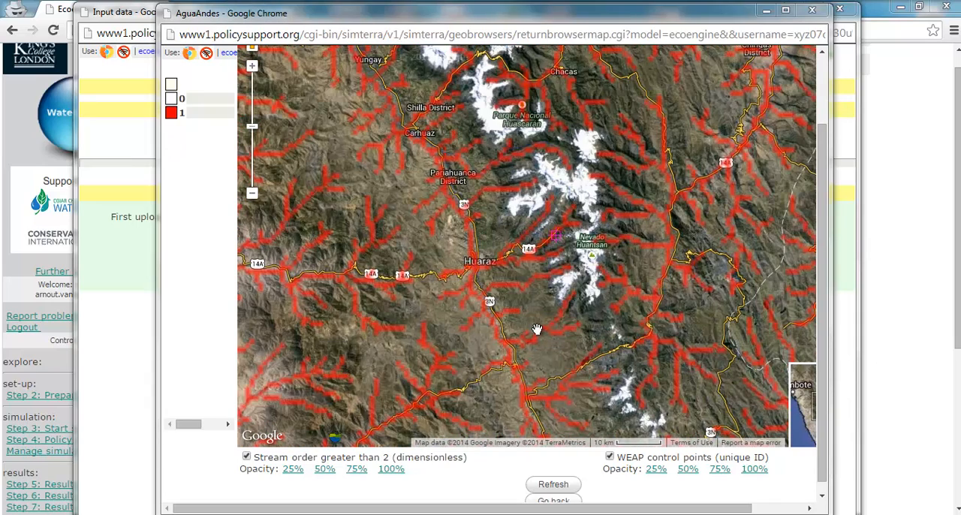
drag(533, 338, 512, 331)
scroll(512, 332, up, 3)
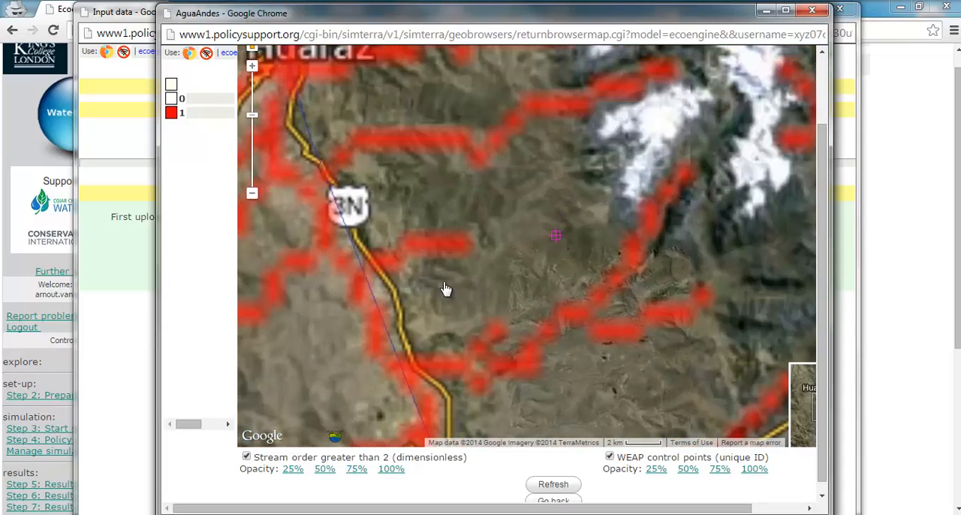
drag(425, 240, 576, 379)
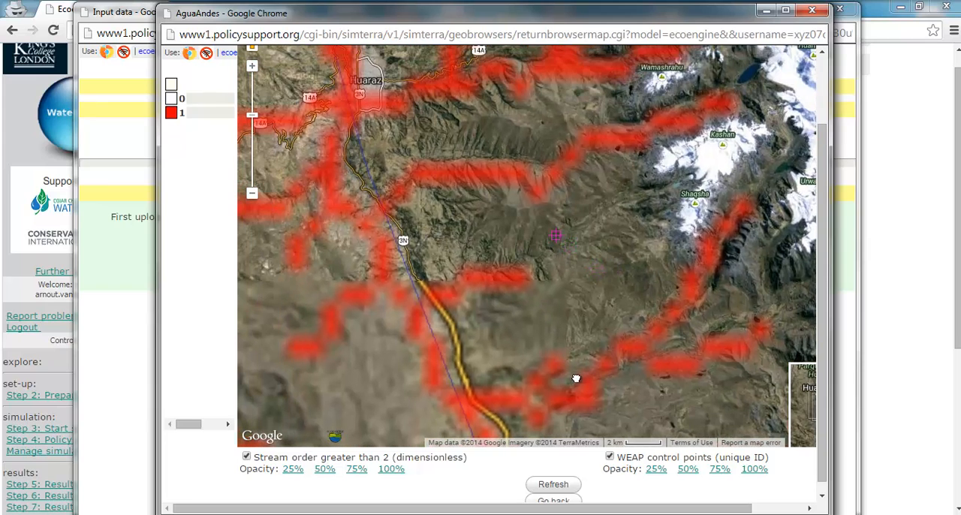
drag(609, 412, 610, 405)
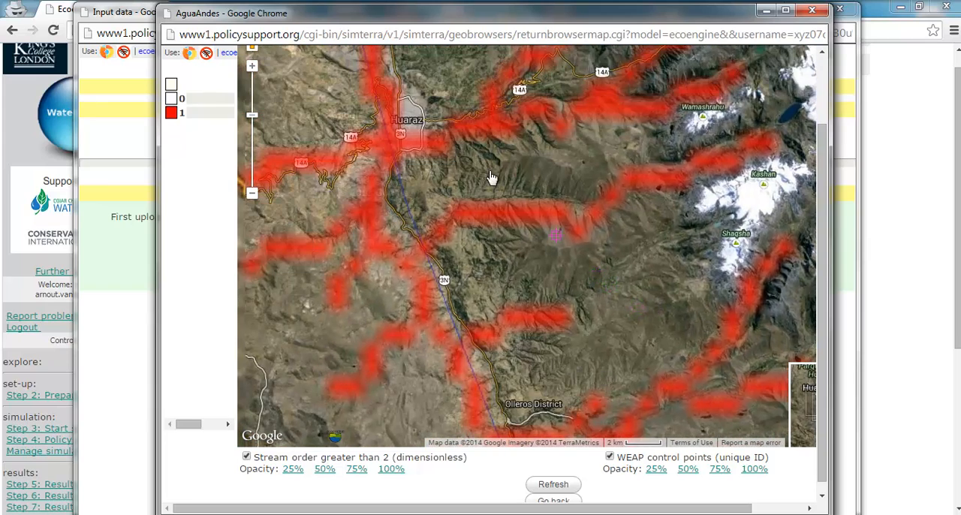
drag(491, 178, 579, 278)
drag(539, 146, 541, 189)
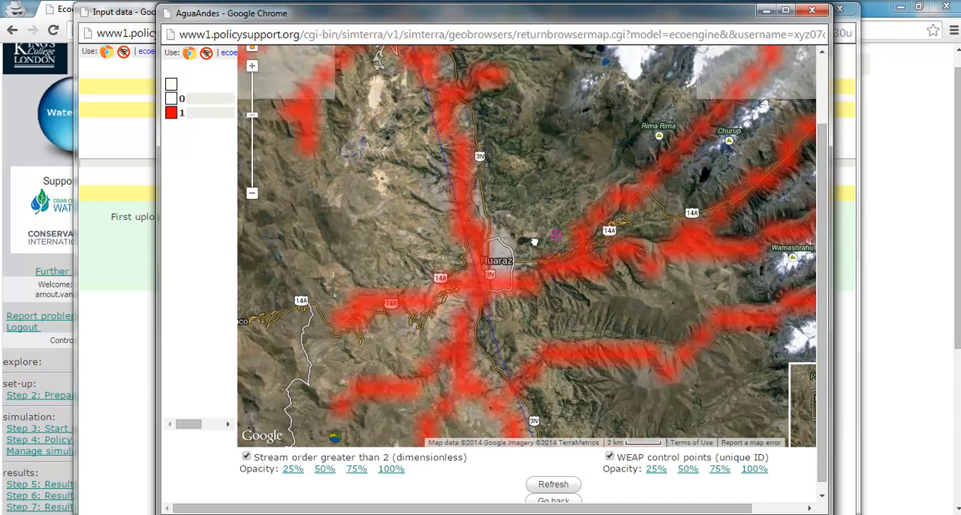
drag(590, 367, 590, 379)
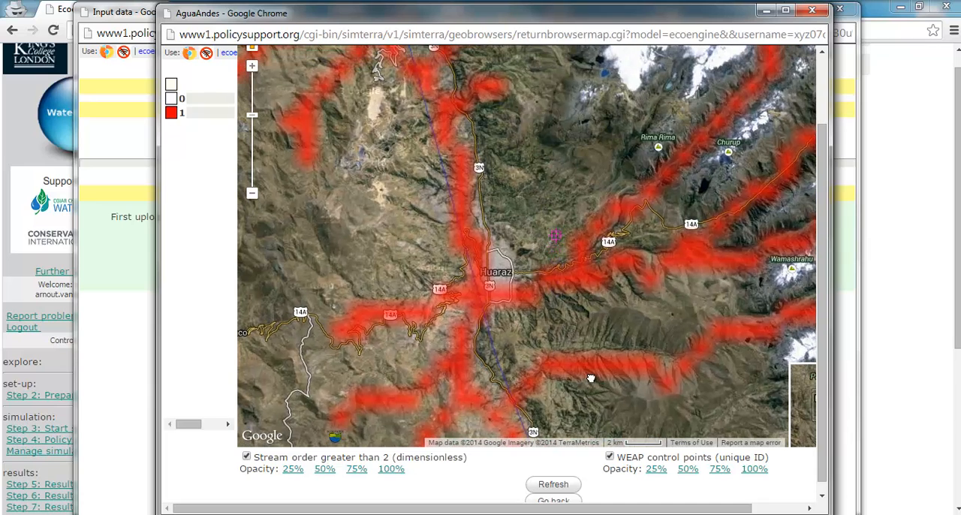
Step: Follow the valley north from Huaraz to the schematic nodes near Carhuaz and hide the Stream order greater than 2 layer
drag(557, 94, 611, 284)
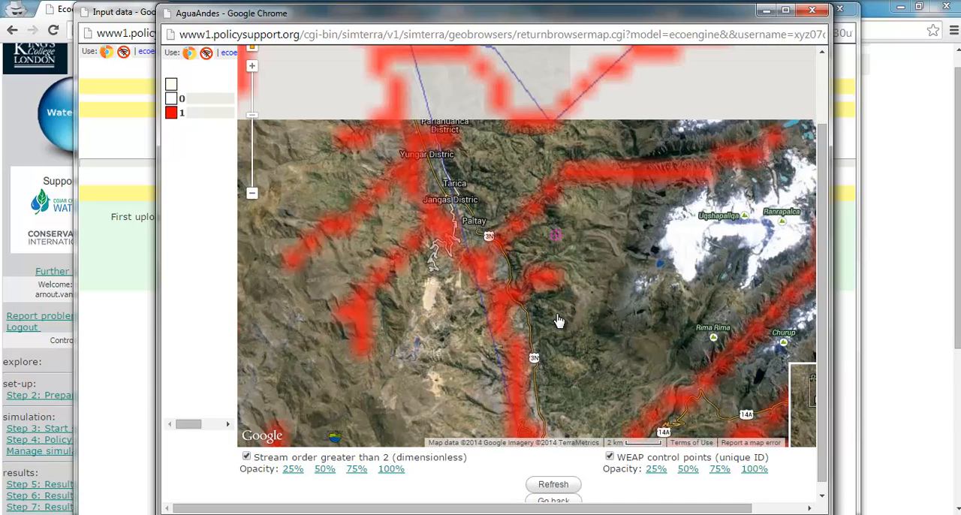
drag(561, 228, 617, 272)
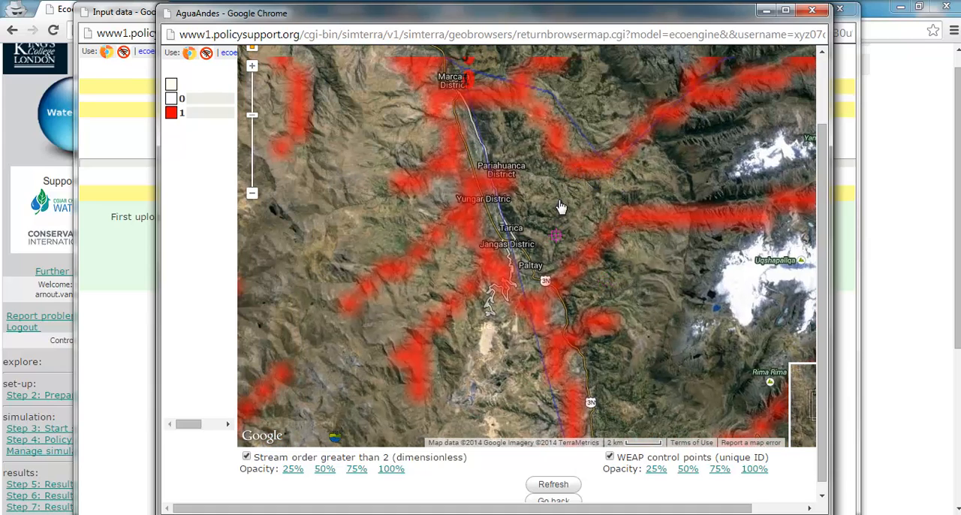
drag(534, 240, 492, 312)
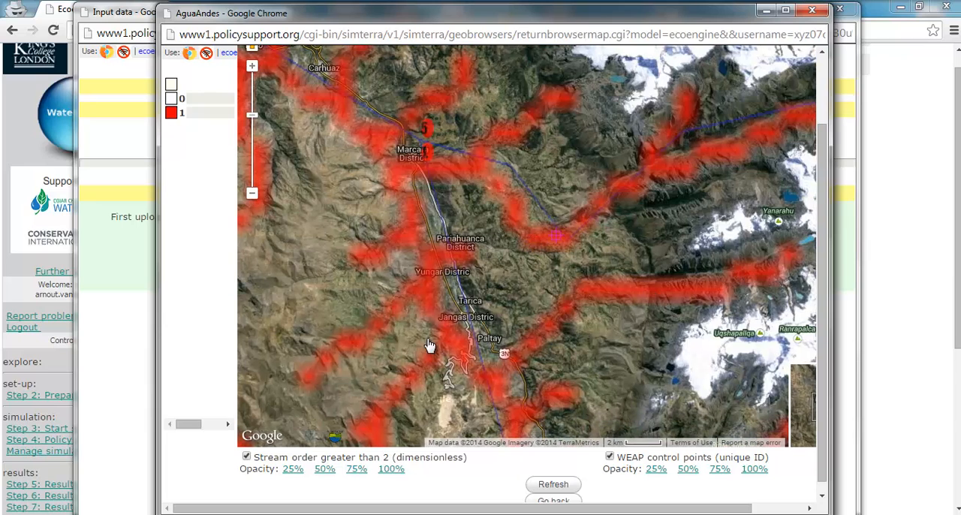
drag(485, 227, 489, 208)
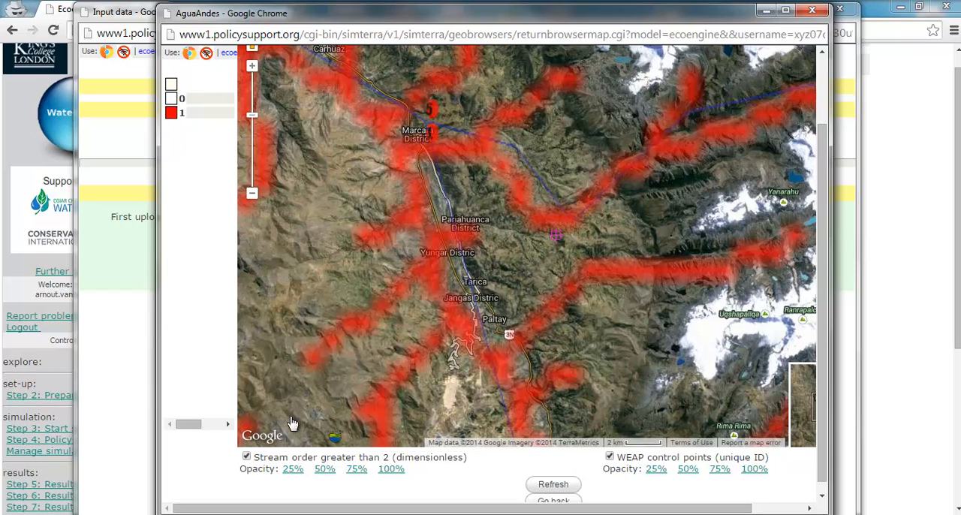
click(247, 458)
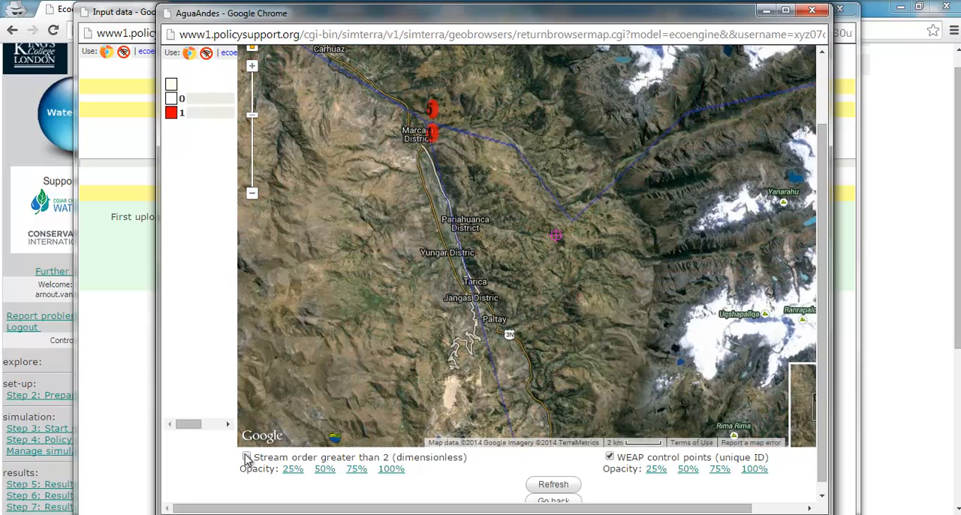
Step: Show the Stream order greater than 2 layer and define a control point on the stream just south of Marcara, at -9.347811, -77.60581
drag(421, 332, 423, 338)
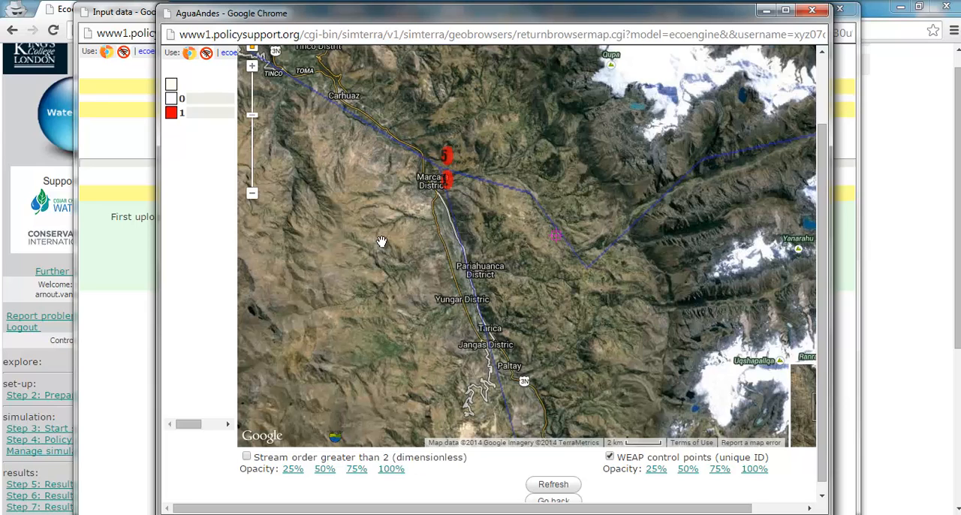
drag(451, 257, 509, 218)
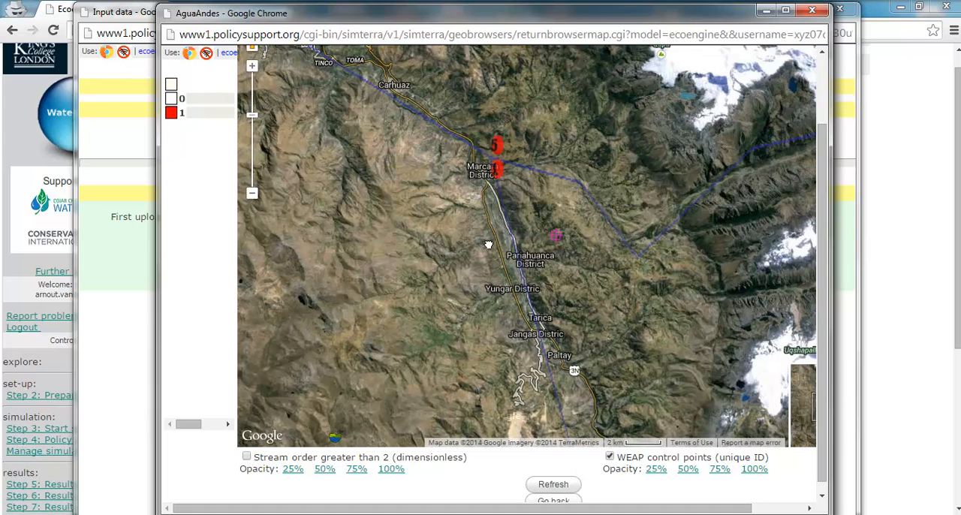
drag(500, 221, 490, 248)
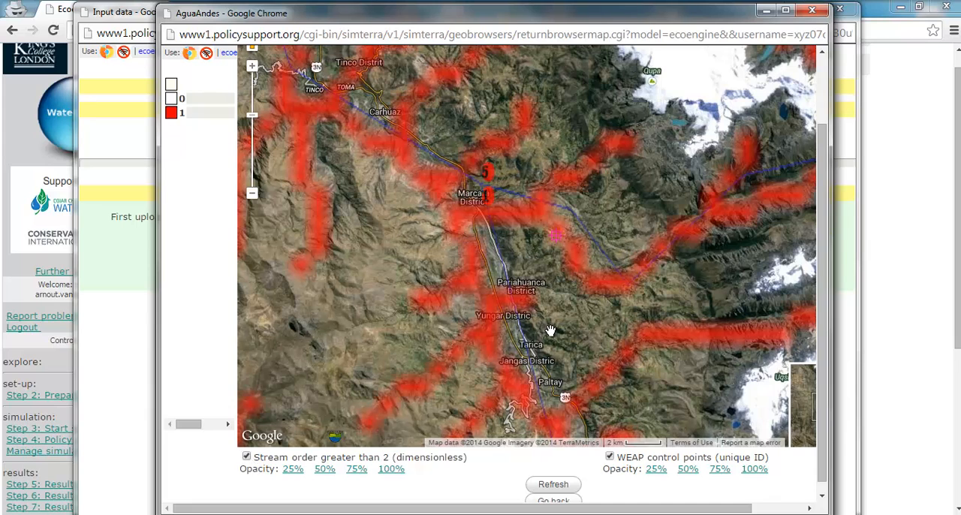
drag(571, 339, 601, 239)
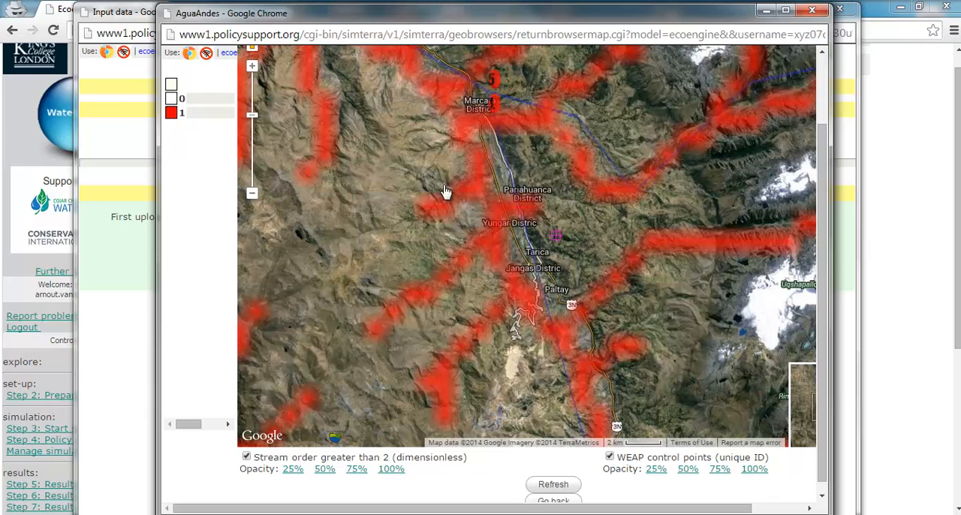
drag(539, 167, 614, 244)
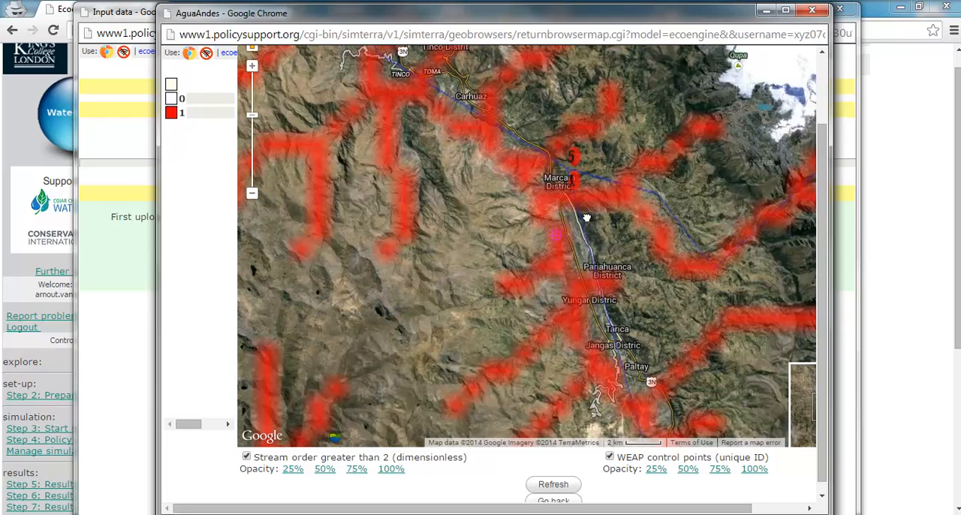
scroll(826, 196, up, 2)
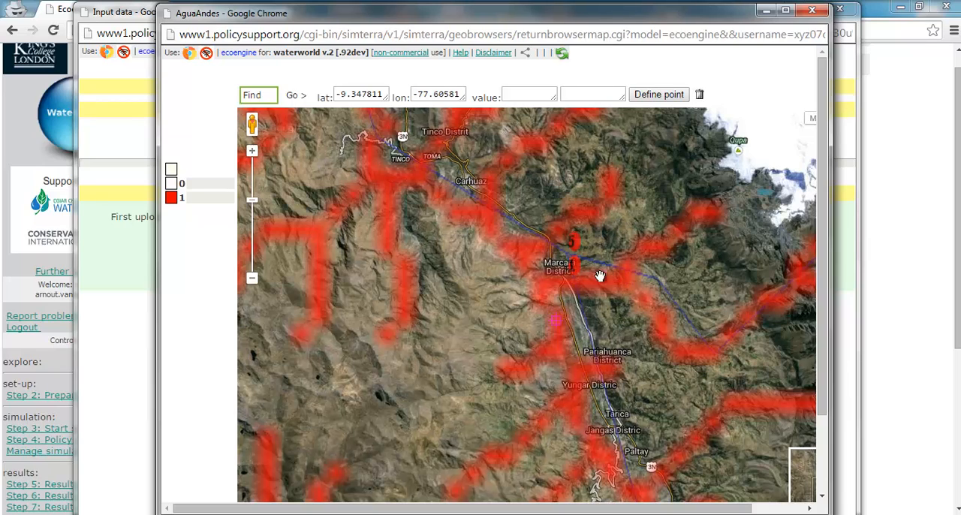
click(650, 97)
Step: Hide the Stream order greater than 2 layer and follow the river northwest from Marcara to schematic nodes 2 and 4
scroll(822, 268, down, 3)
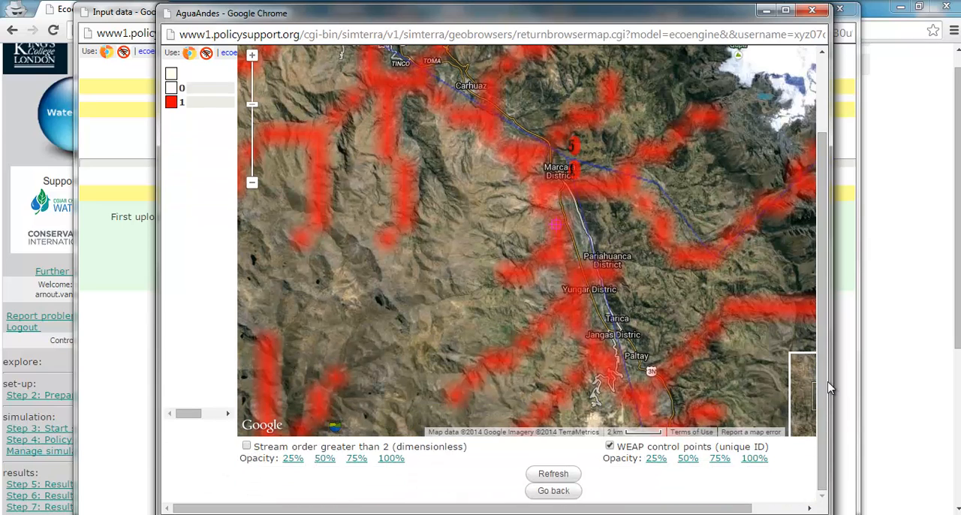
drag(824, 391, 826, 301)
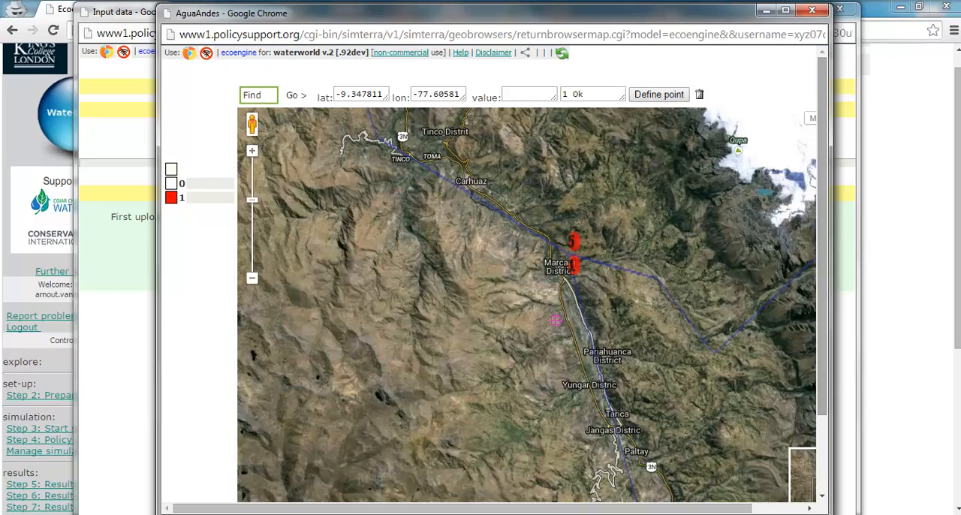
drag(400, 355, 473, 419)
scroll(461, 366, down, 1)
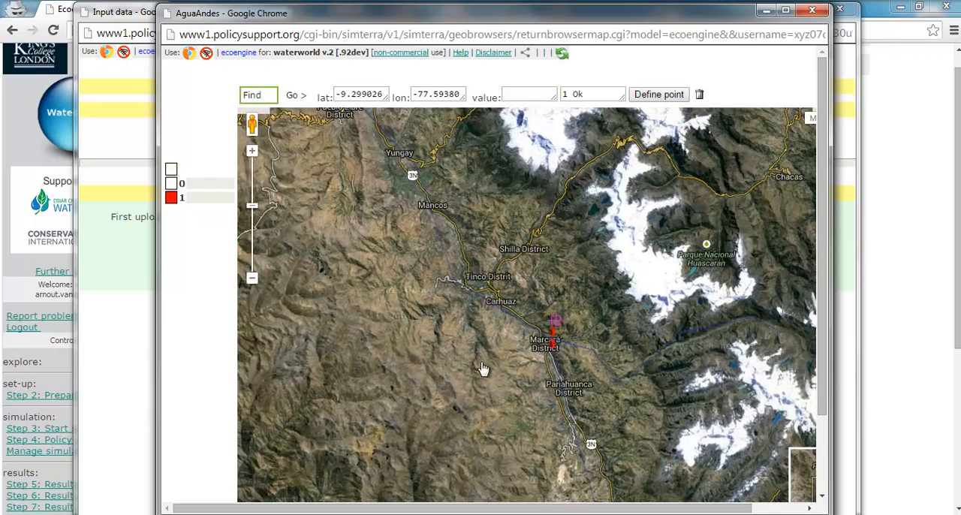
drag(447, 289, 589, 430)
drag(469, 218, 519, 415)
drag(564, 150, 675, 404)
drag(450, 287, 513, 349)
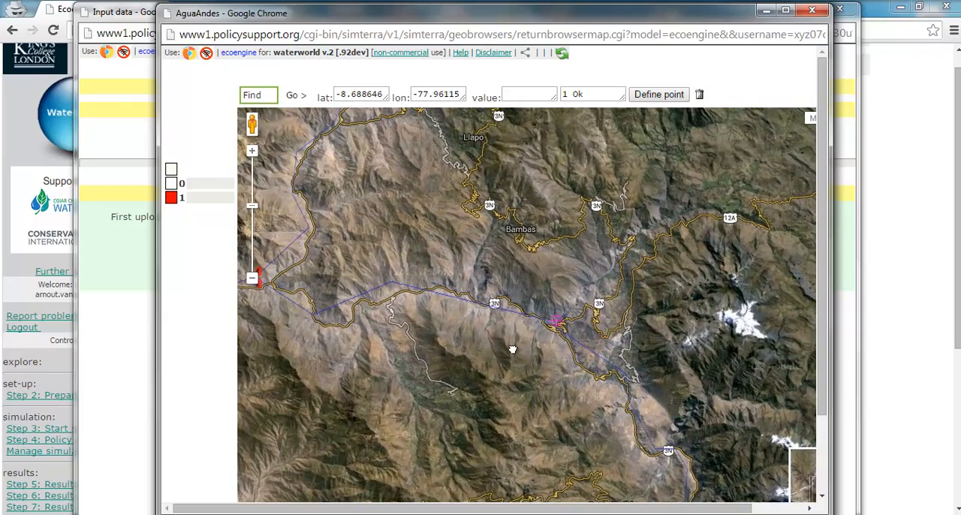
drag(333, 356, 565, 374)
scroll(564, 366, up, 1)
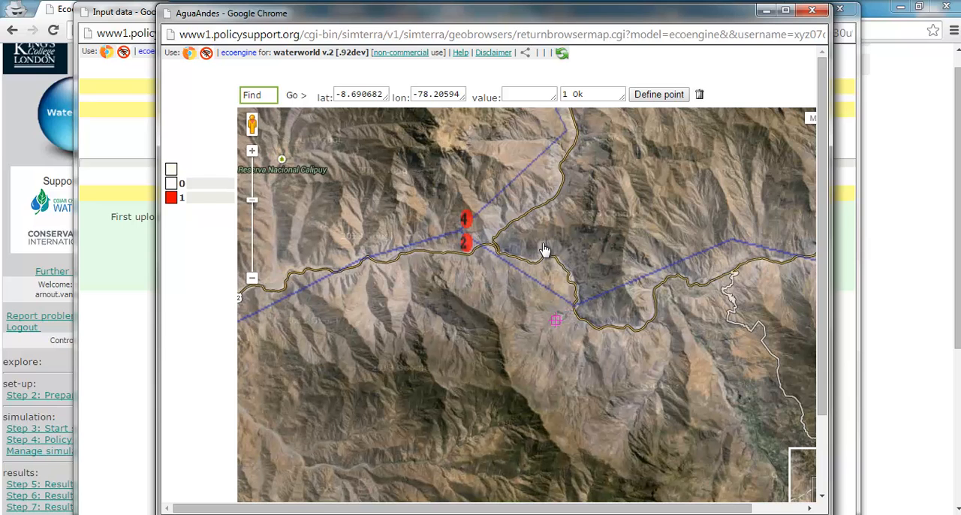
drag(547, 253, 550, 287)
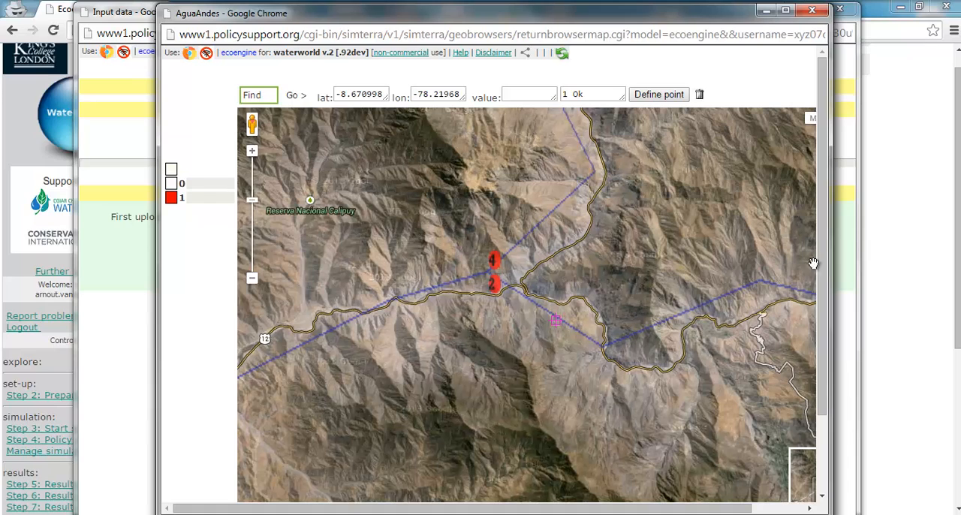
Step: Show the Stream order greater than 2 layer and define a control point on the stream southeast of node 2, at -8.671337, -78.23101
scroll(826, 270, down, 3)
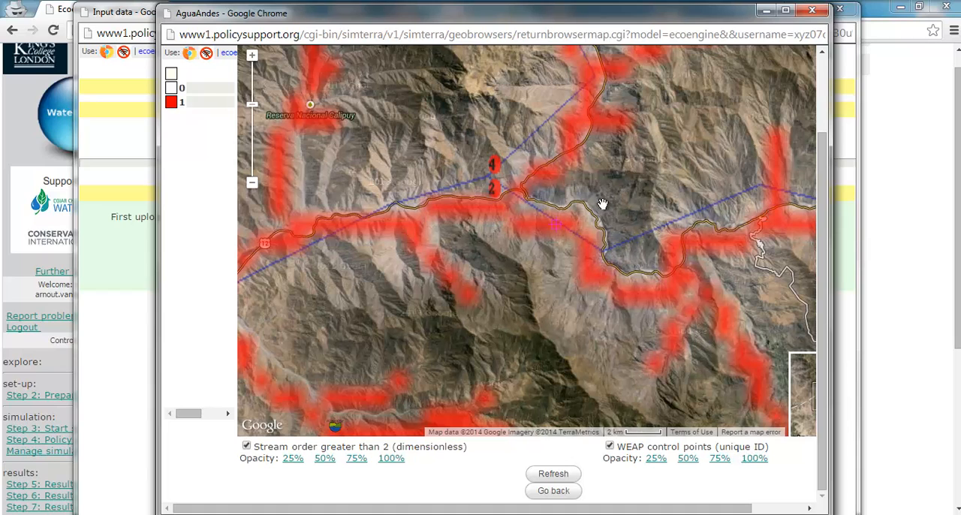
drag(599, 202, 621, 202)
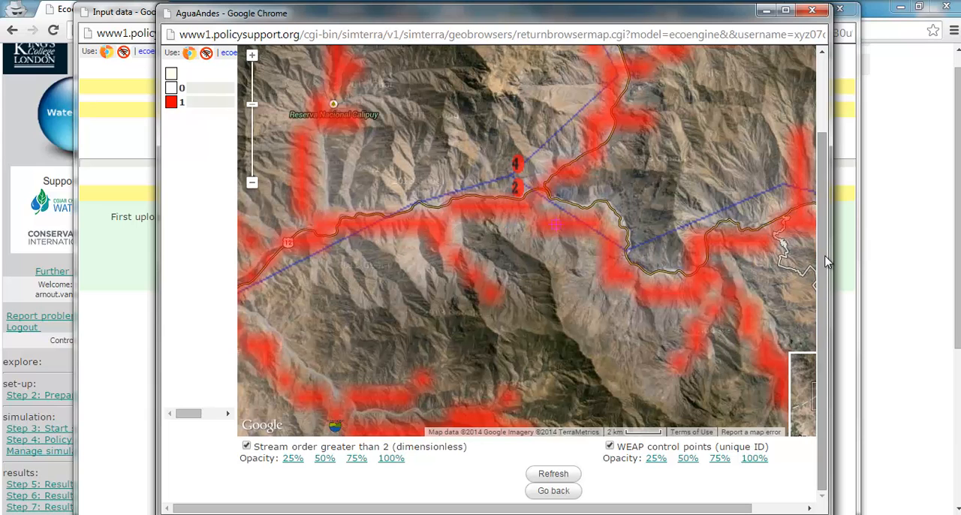
drag(826, 261, 839, 152)
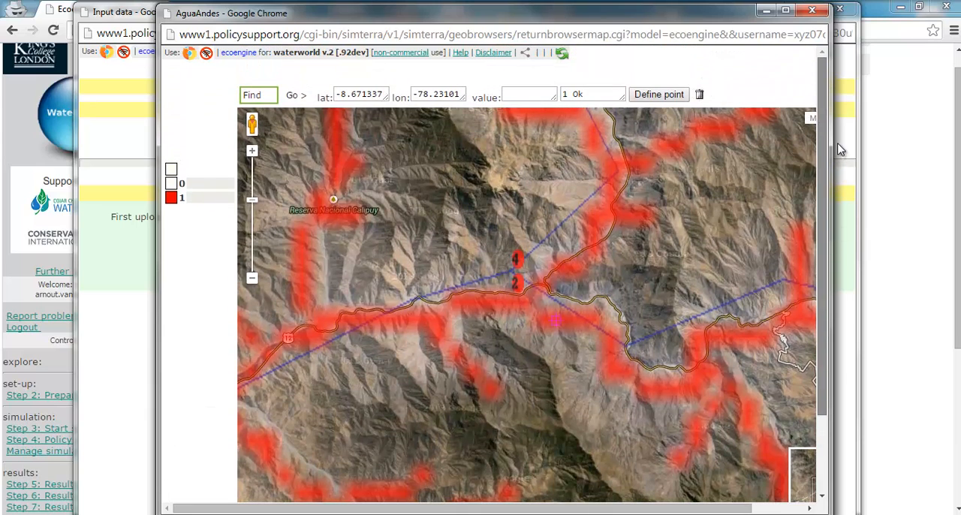
click(657, 96)
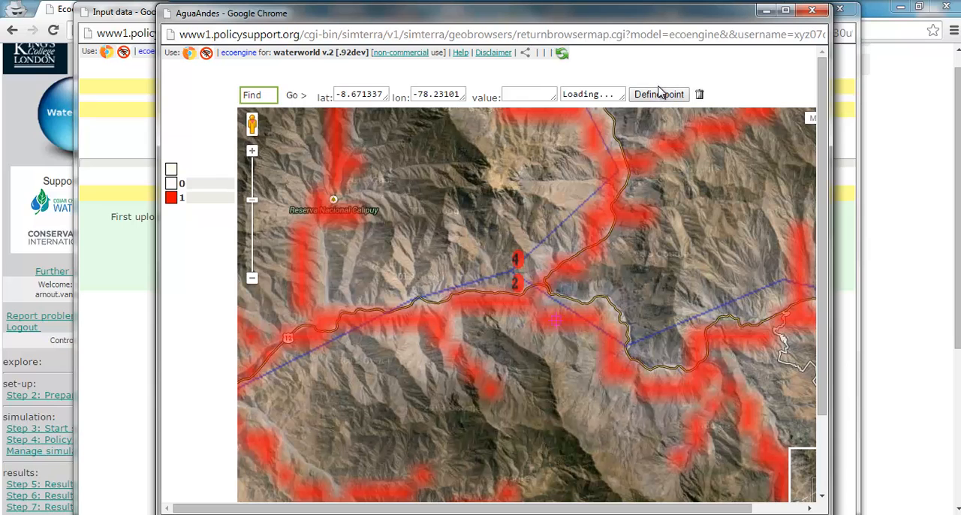
Step: Define a control point on the tributary stream just east of Marcara, at -9.328501, -77.58899
drag(822, 143, 816, 217)
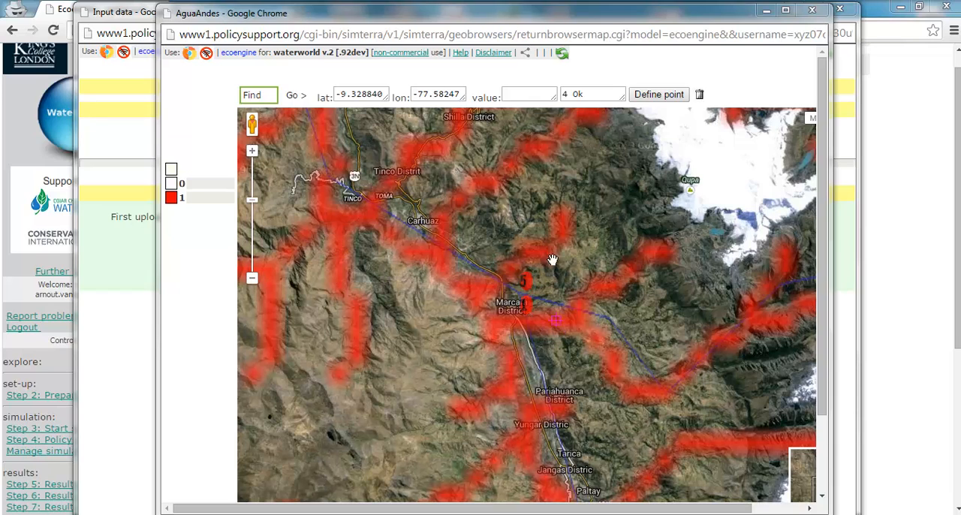
drag(579, 305, 593, 308)
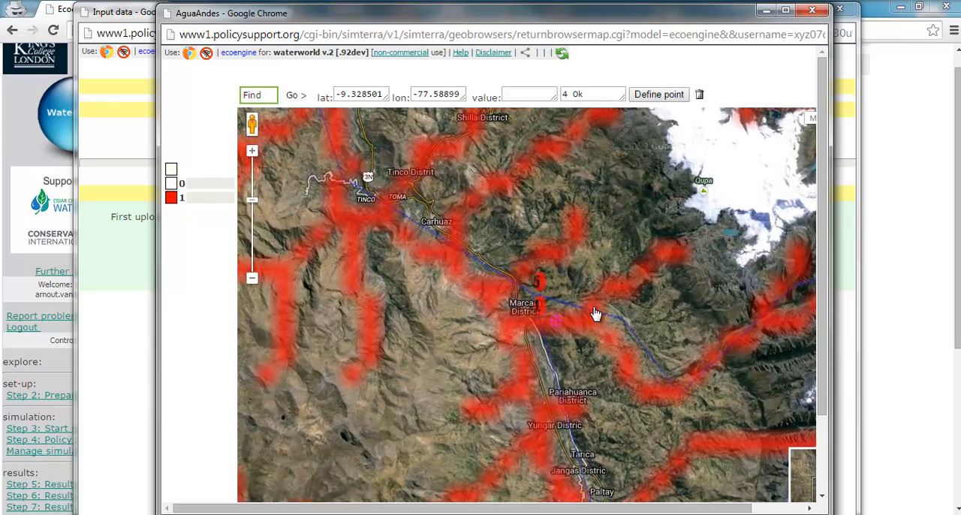
click(656, 97)
drag(826, 119, 804, 298)
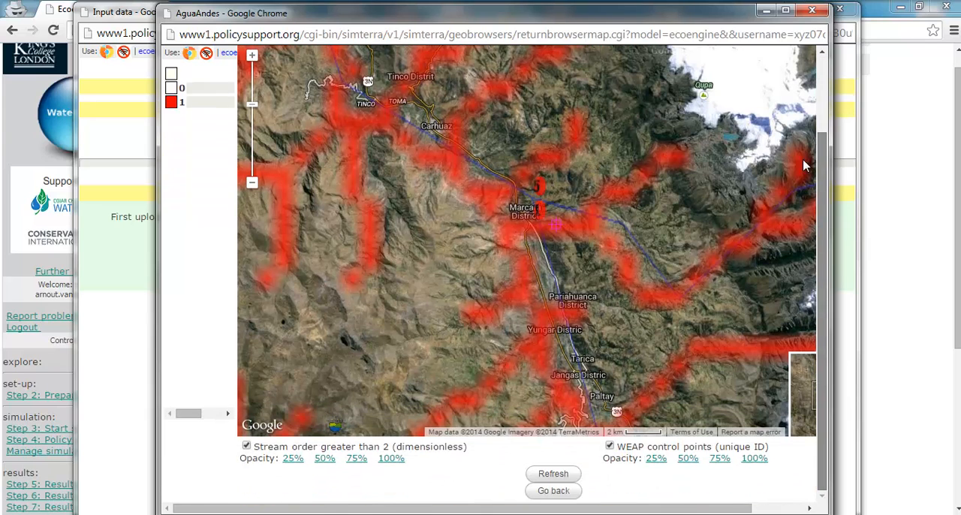
drag(804, 160, 806, 114)
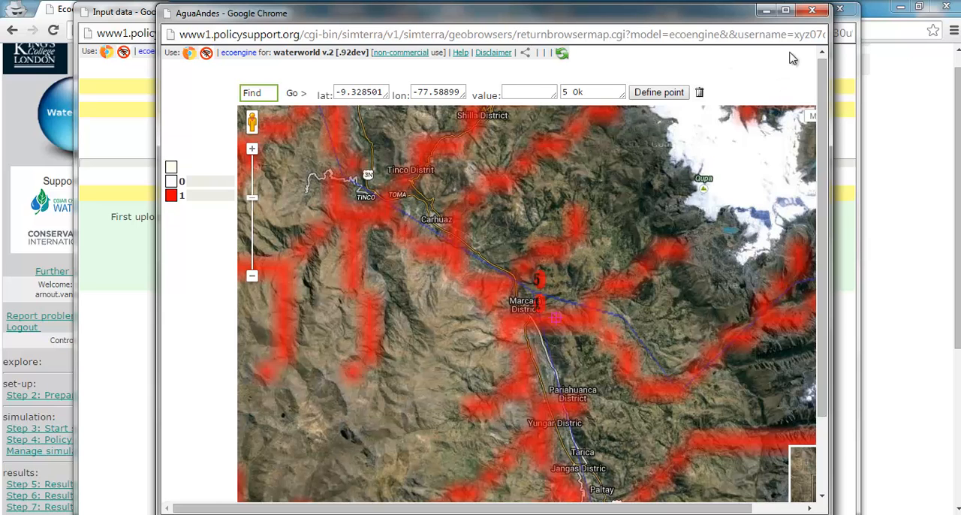
Step: Close the control-point map, copy the input data to the workspace, and close the copy window
click(812, 13)
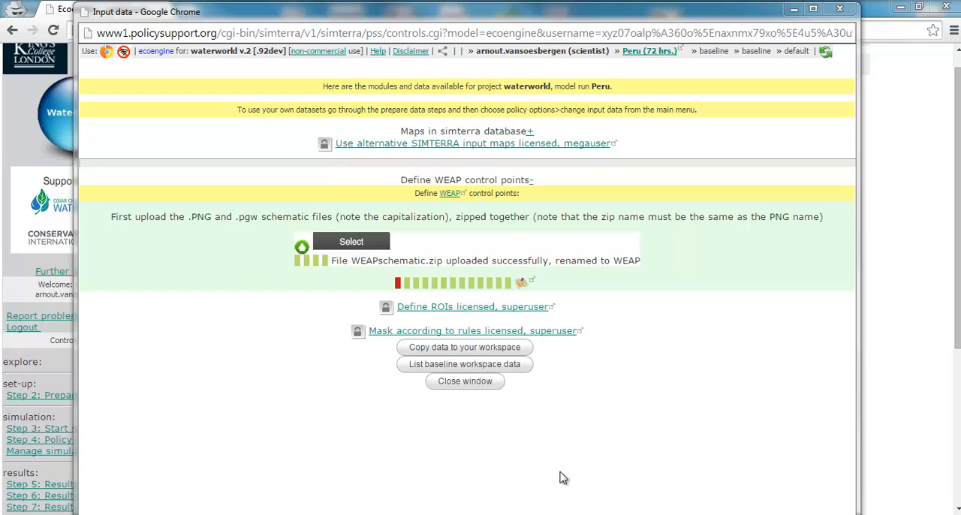
click(466, 349)
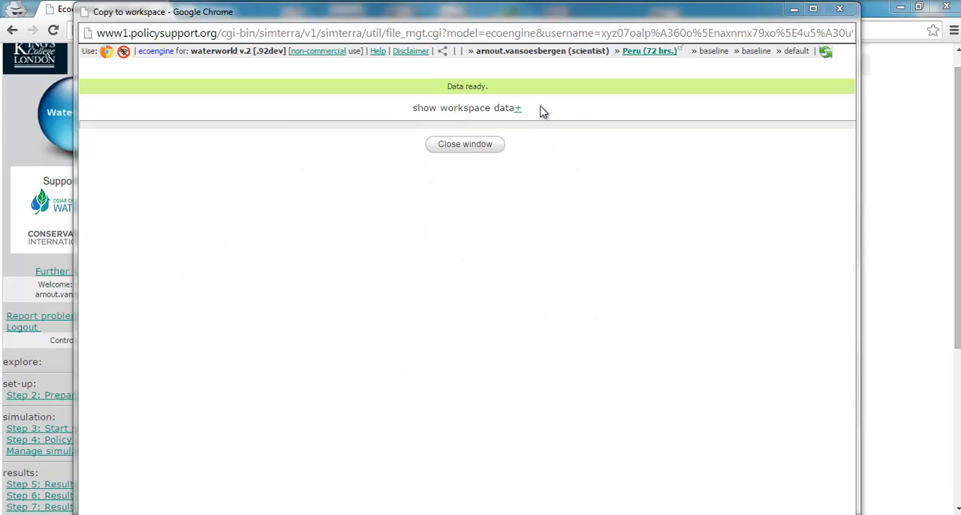
click(839, 10)
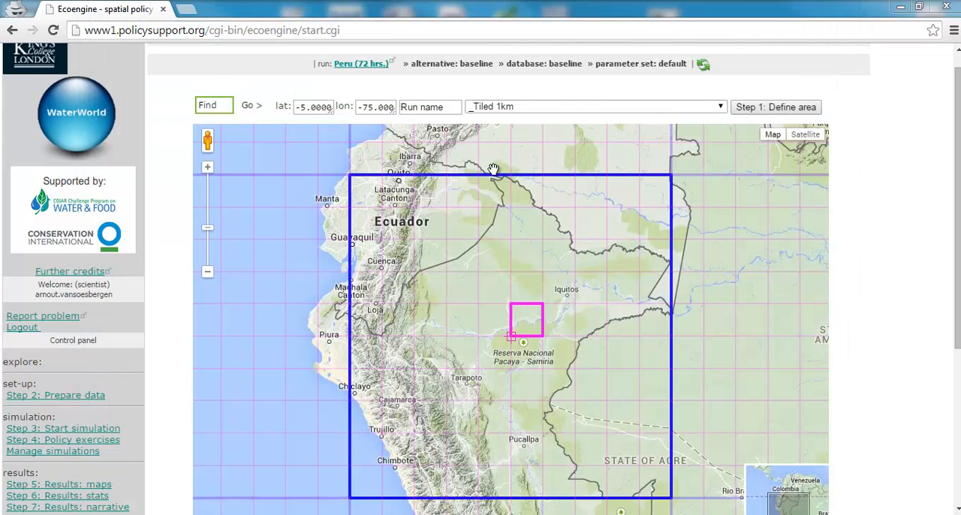
Step: Set the Peru baseline simulation to write maps every timestep and start it
click(57, 429)
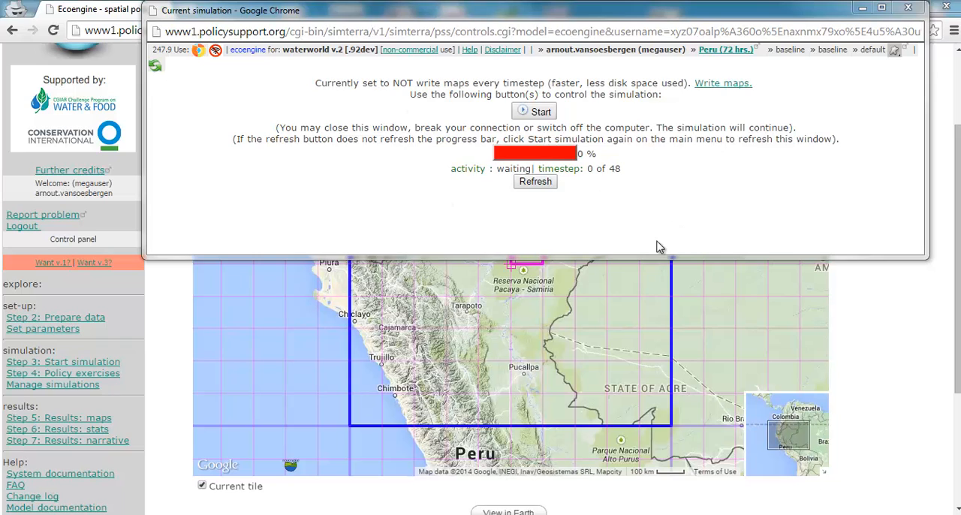
click(714, 85)
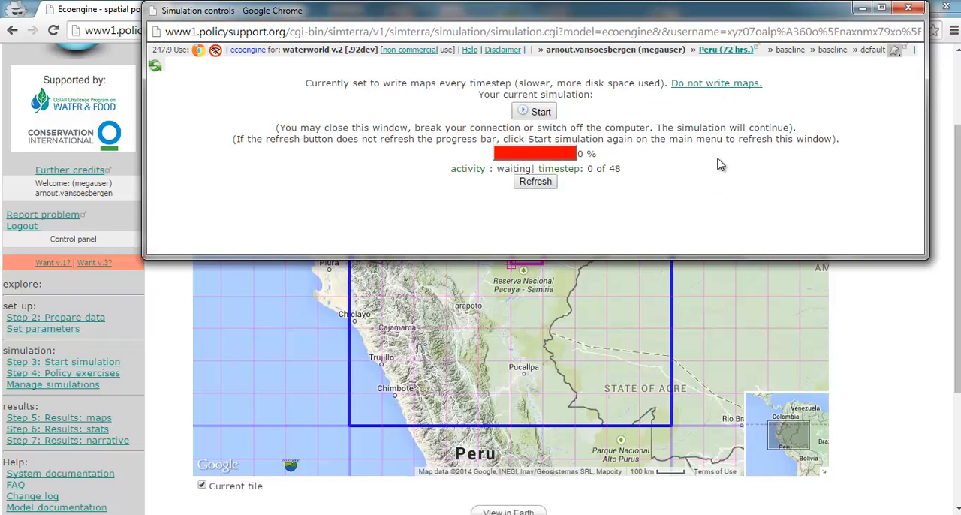
drag(635, 18, 635, 38)
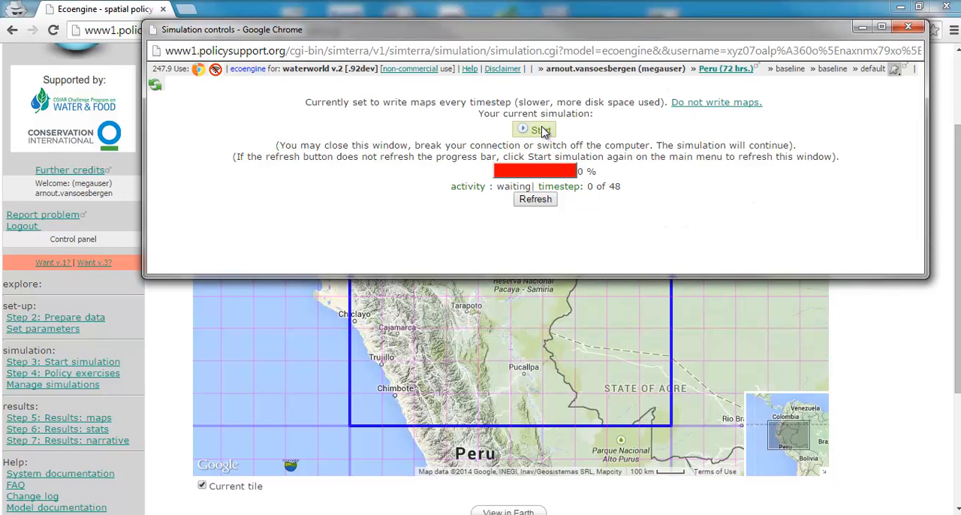
click(540, 131)
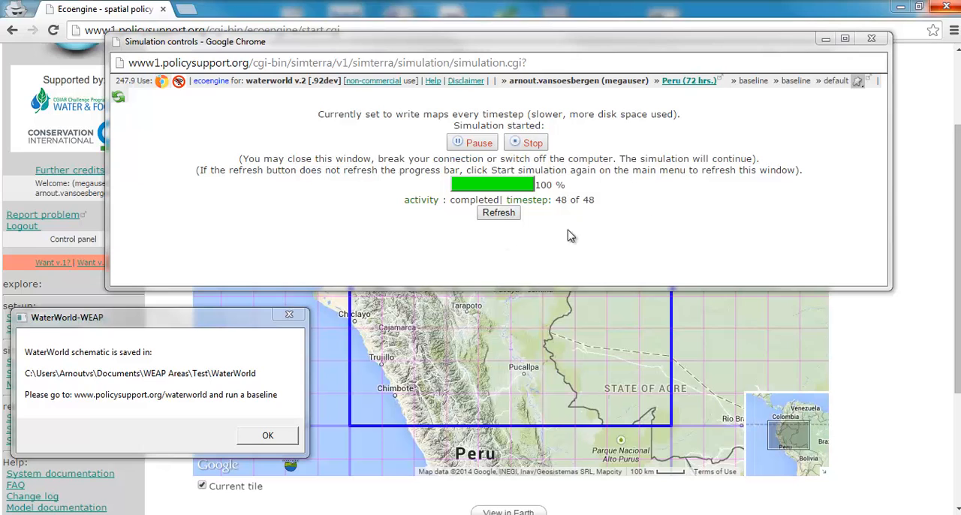
Step: Close the simulation controls and dismiss the WaterWorld-WEAP message about the saved schematic
click(873, 44)
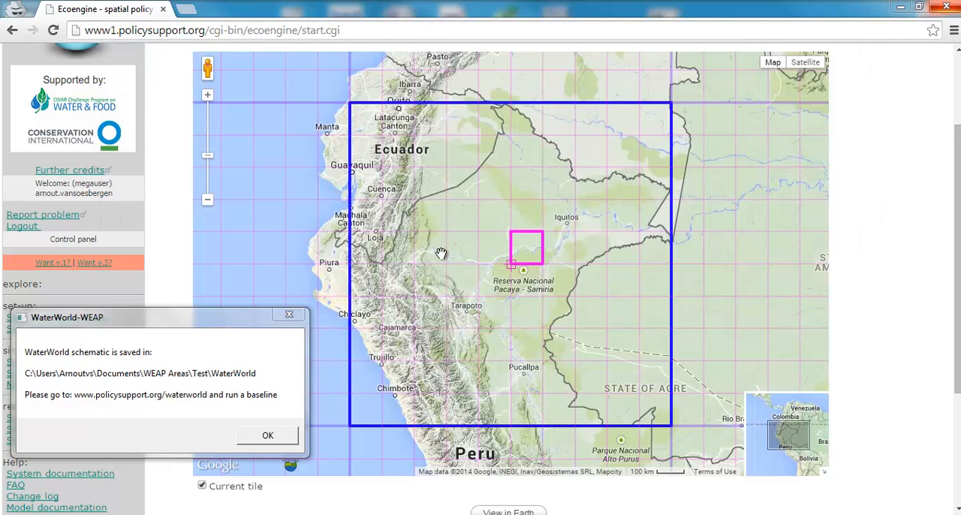
drag(230, 323, 574, 344)
click(611, 457)
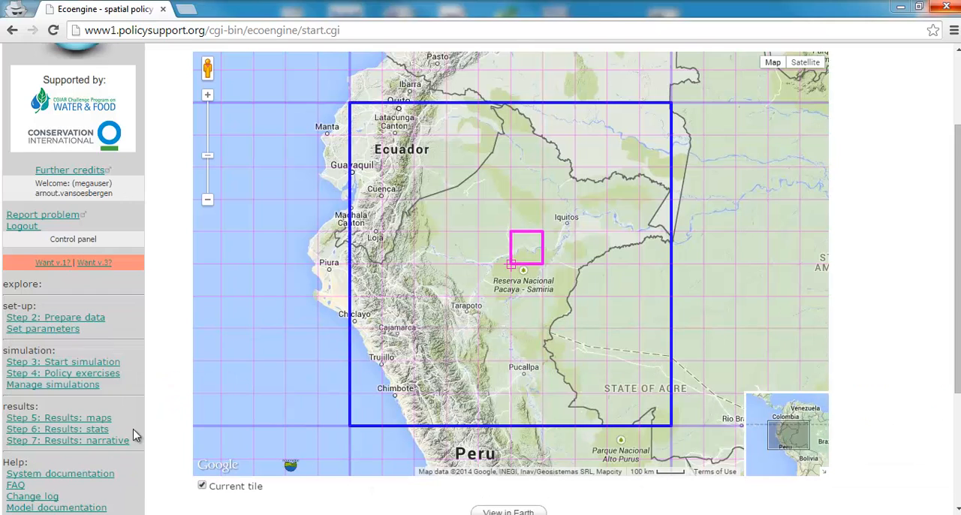
Step: Open the simulation's results maps, list all maps, and locate the Runoff (mm/hr) timestep entry
click(64, 419)
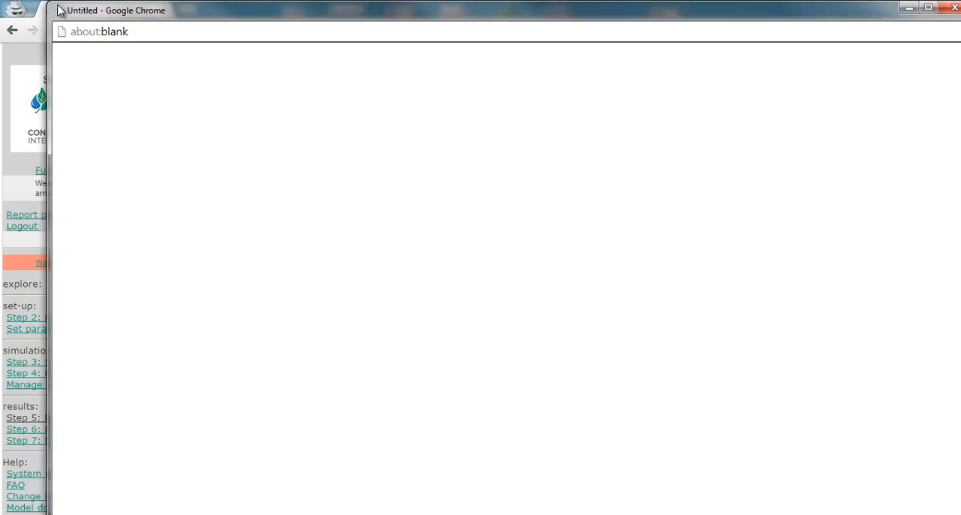
mouse_move(103, 13)
mouse_down()
mouse_move(108, 31)
mouse_move(154, 44)
mouse_move(105, 18)
mouse_up()
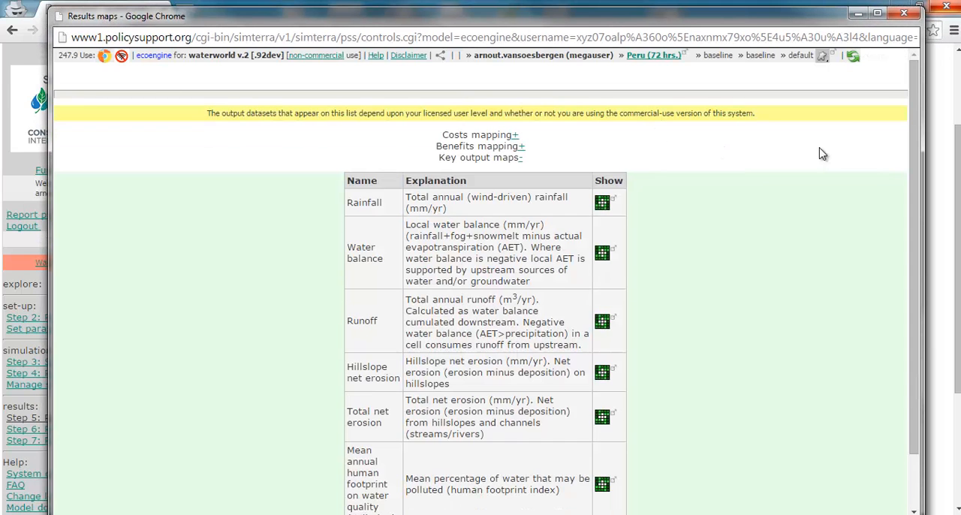
scroll(901, 188, down, 1)
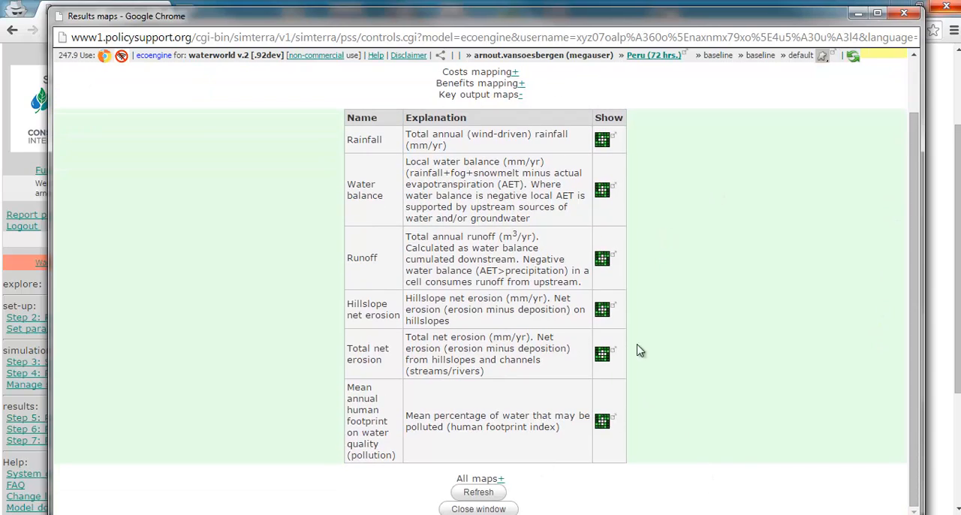
click(502, 480)
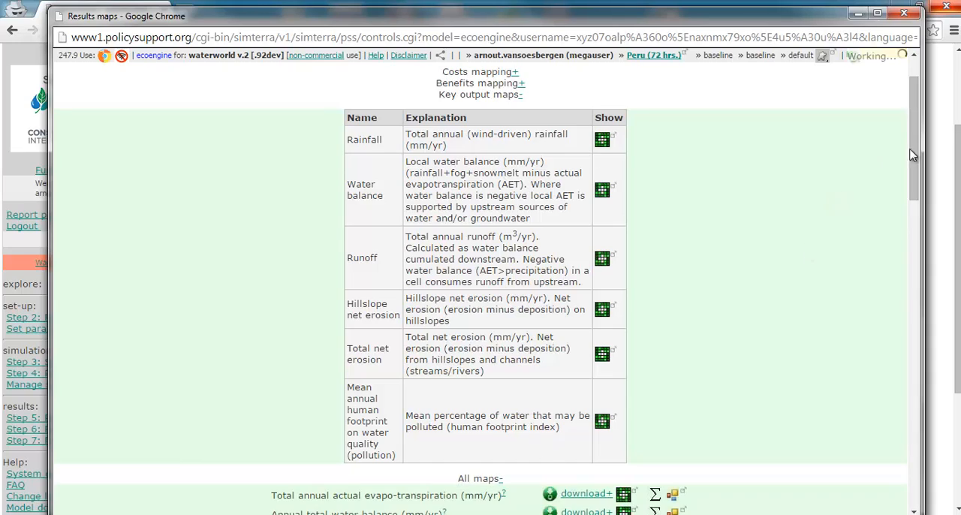
scroll(877, 306, down, 6)
scroll(877, 306, down, 10)
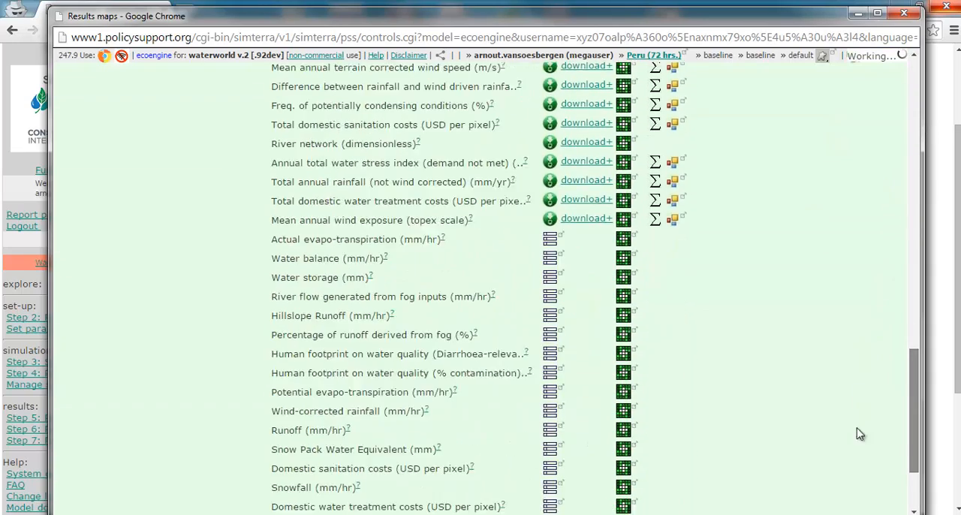
scroll(867, 420, up, 1)
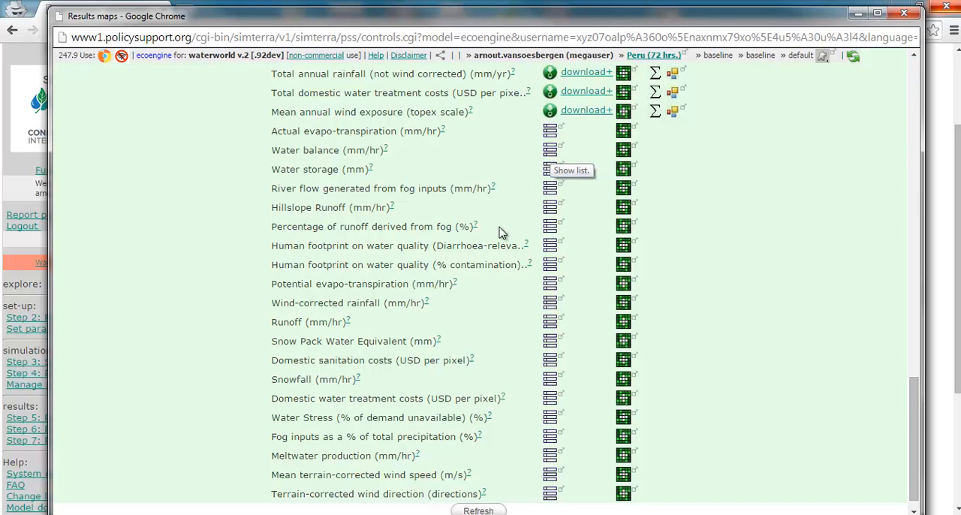
Step: Open the monthly maps of Runoff (mm/hr) and prepare their output for WEAP
click(551, 322)
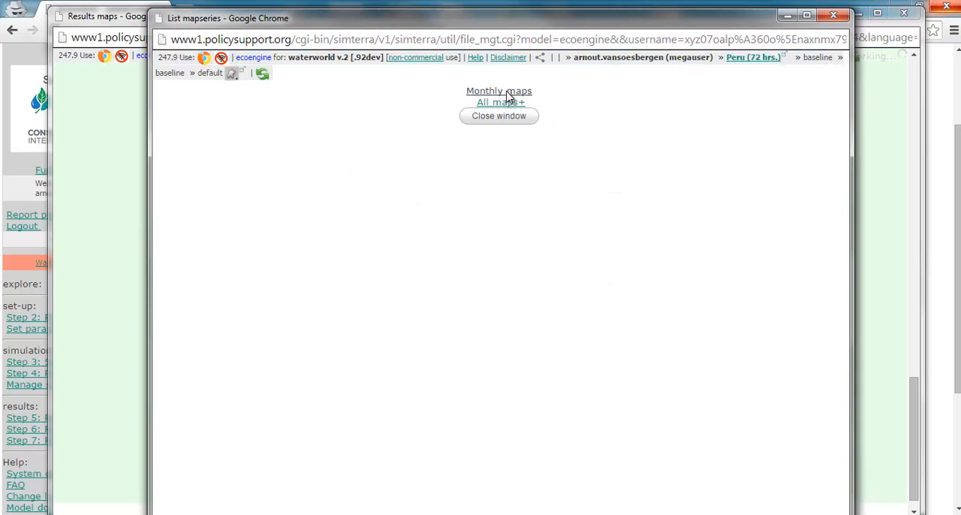
click(507, 93)
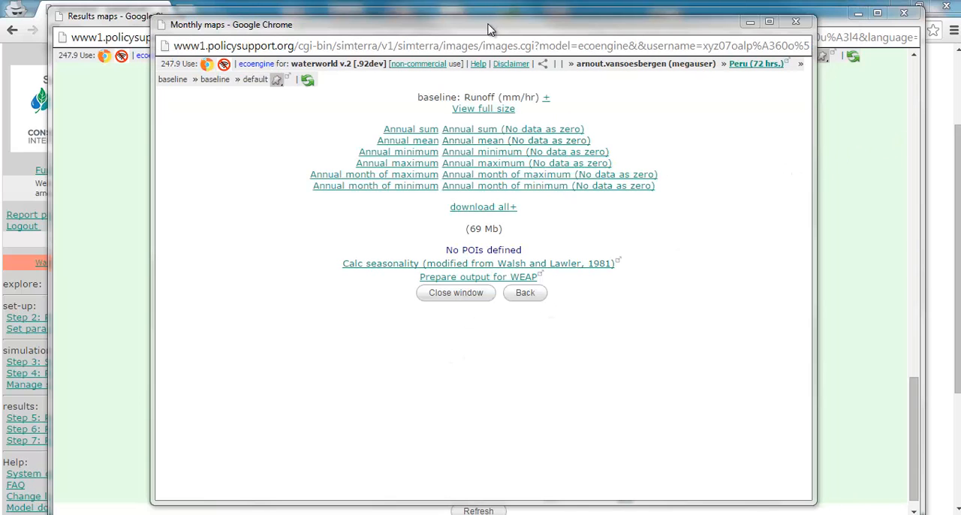
drag(488, 29, 475, 25)
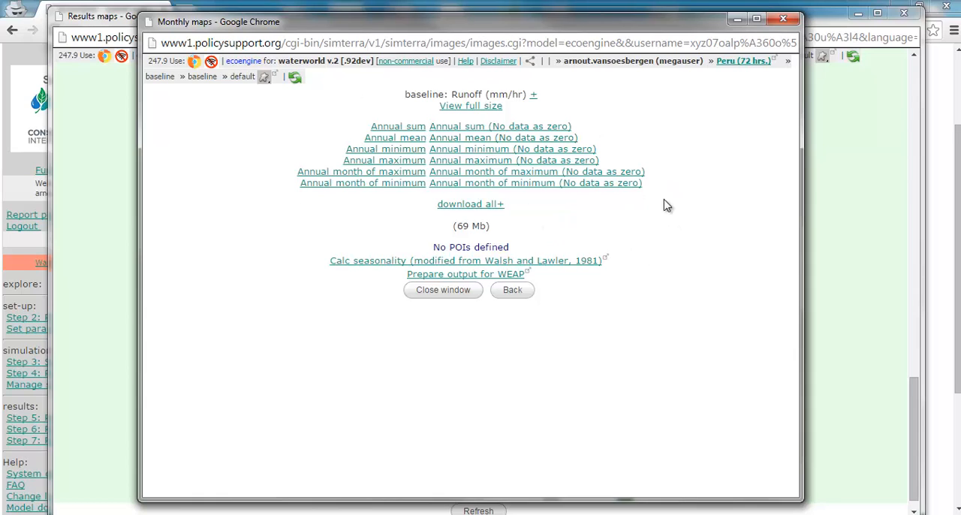
drag(544, 25, 560, 35)
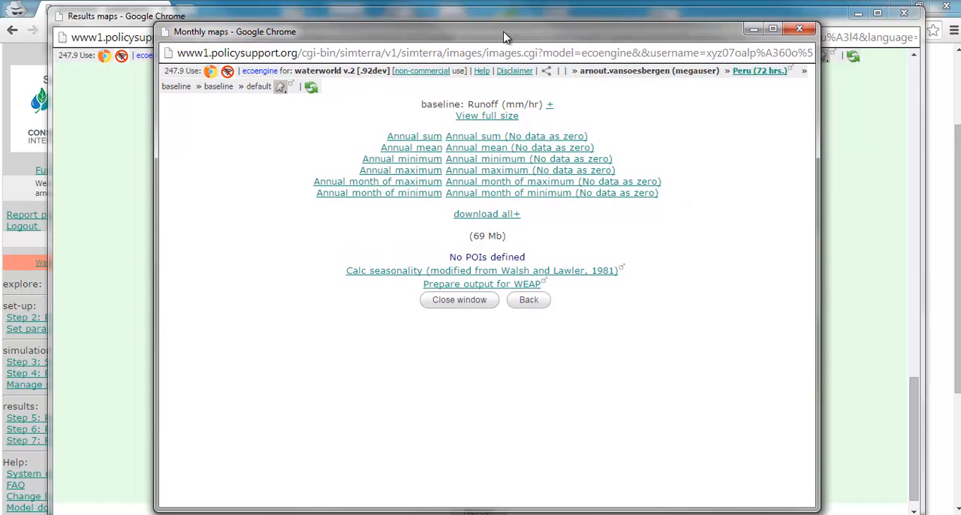
drag(509, 36, 561, 36)
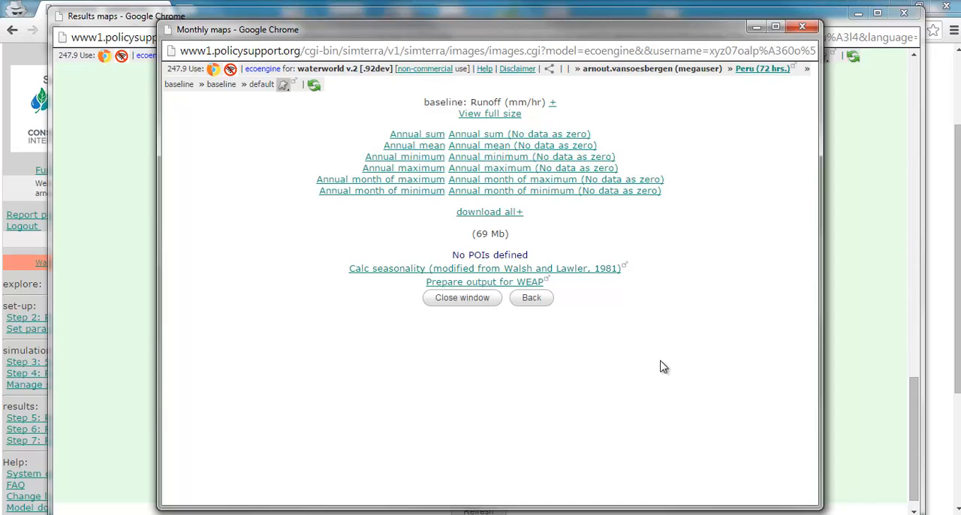
click(494, 285)
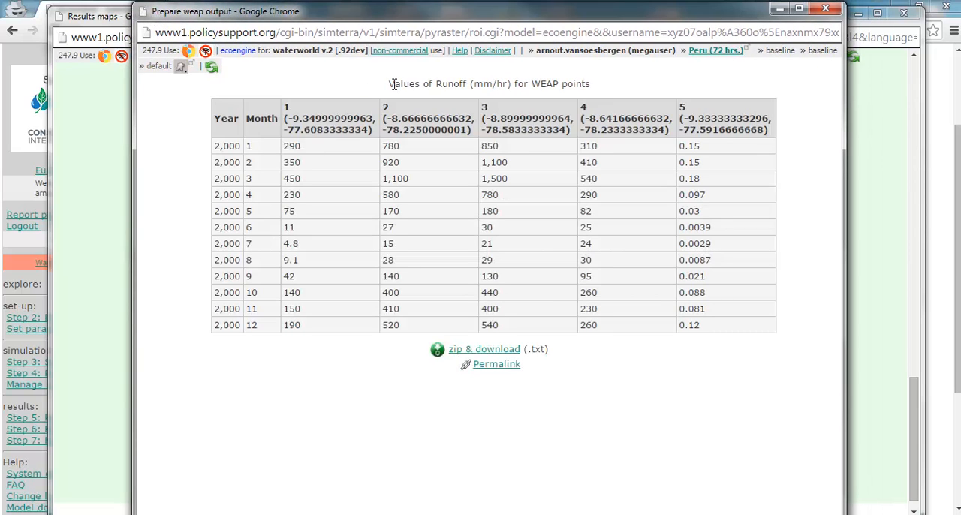
Step: Reveal the permalink for the WEAP-point runoff table and copy its URL
drag(389, 83, 600, 86)
click(316, 78)
click(497, 364)
click(539, 365)
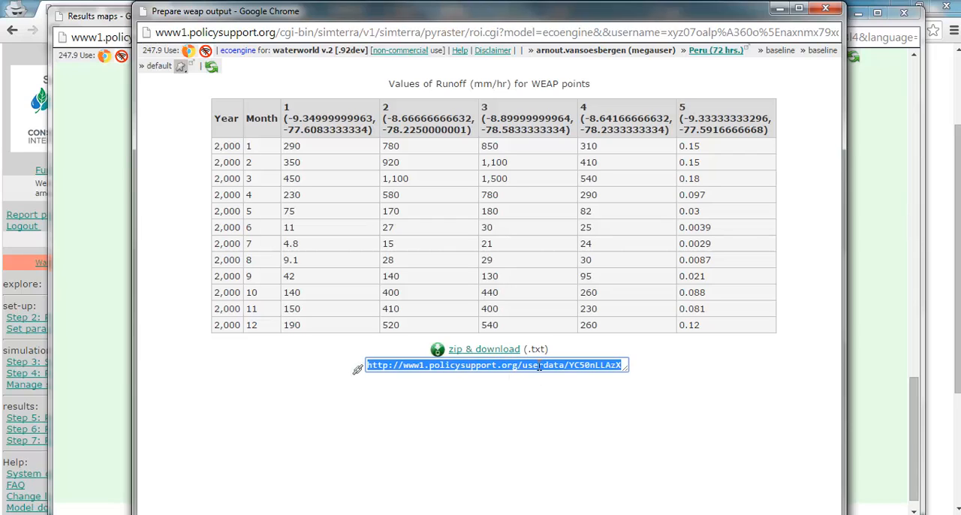
right_click(539, 367)
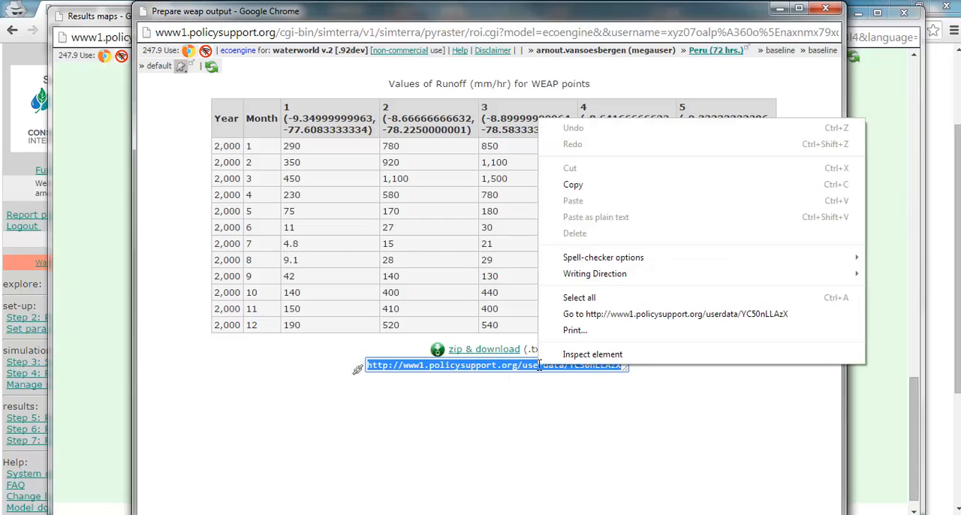
click(578, 186)
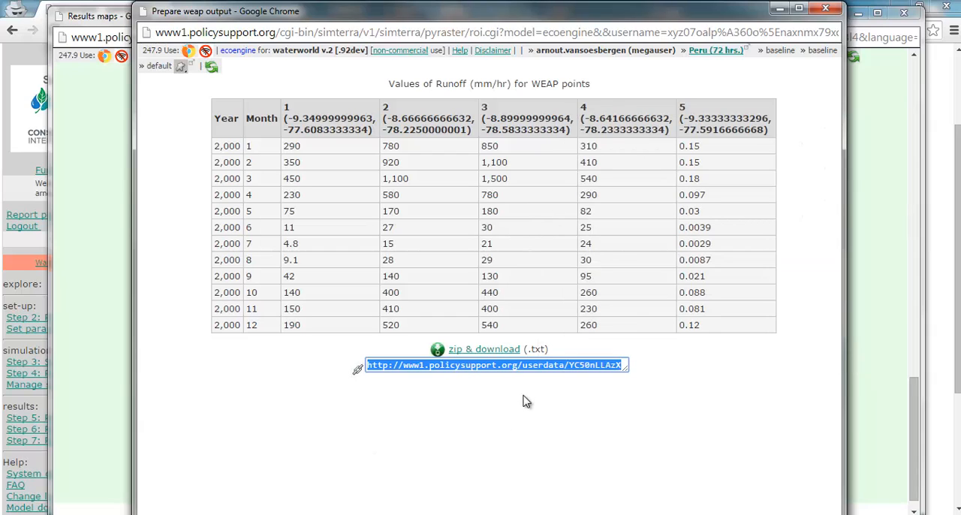
click(631, 398)
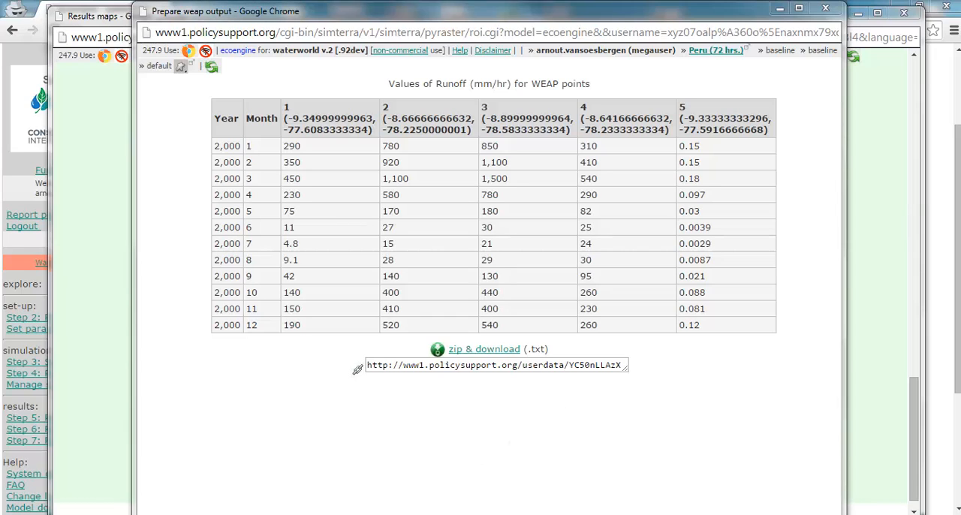
Step: Dismiss the WaterWorld-WEAP saved-schematic message and paste the copied permalink as the WaterWorld URL
drag(960, 330, 467, 216)
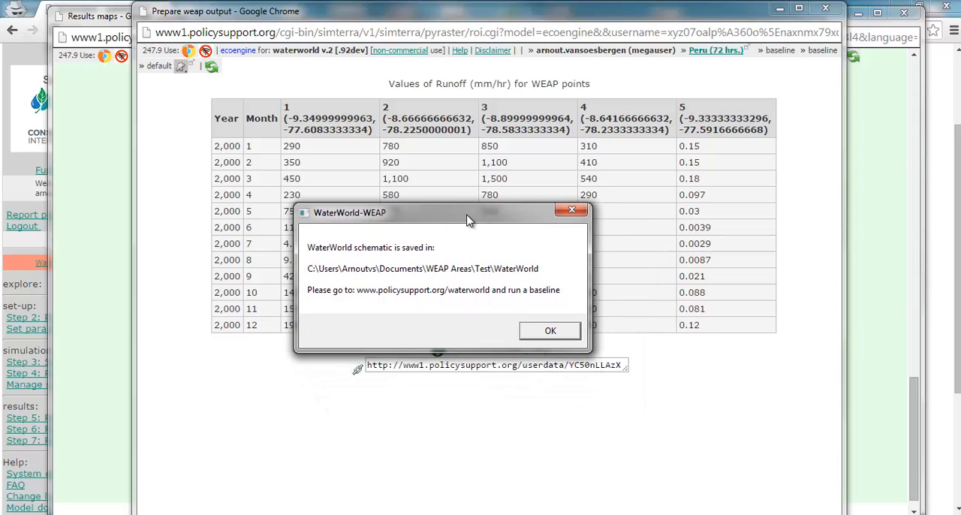
click(549, 333)
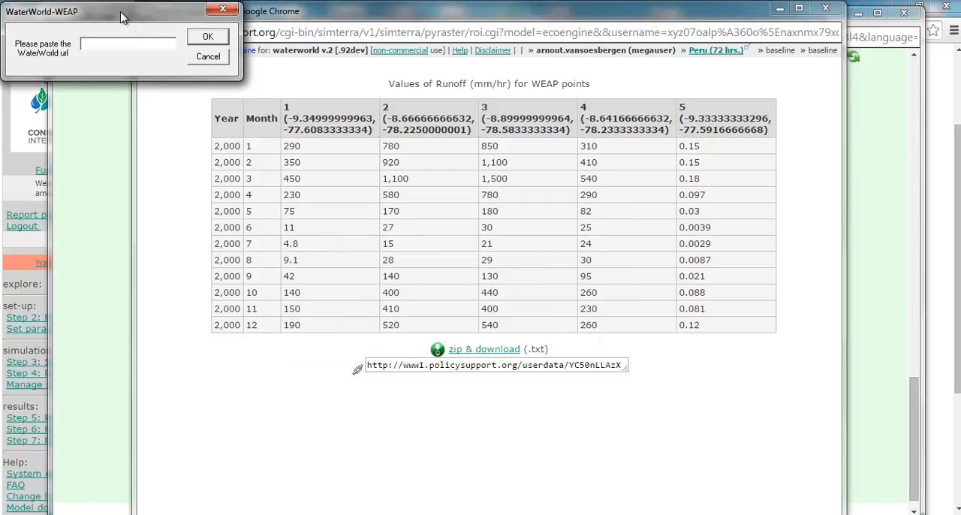
drag(122, 17, 379, 177)
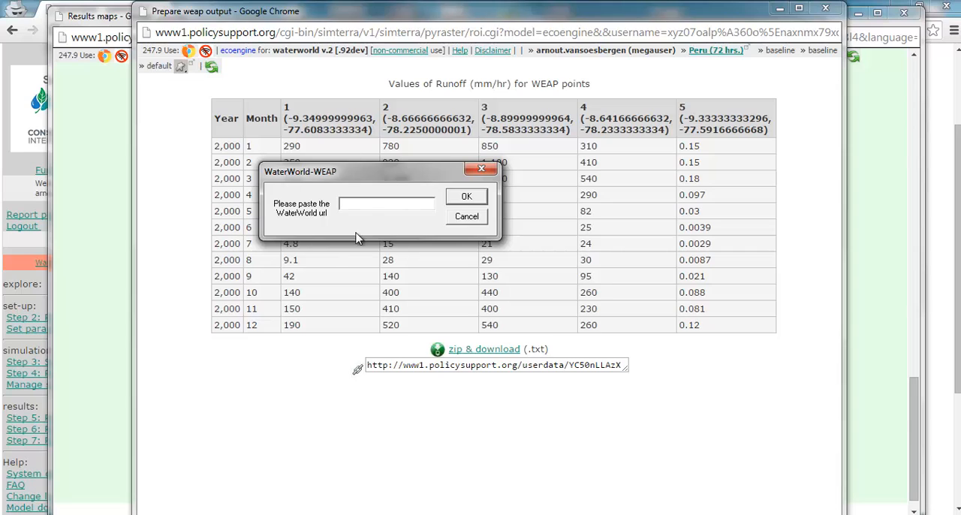
click(369, 205)
right_click(343, 208)
click(382, 274)
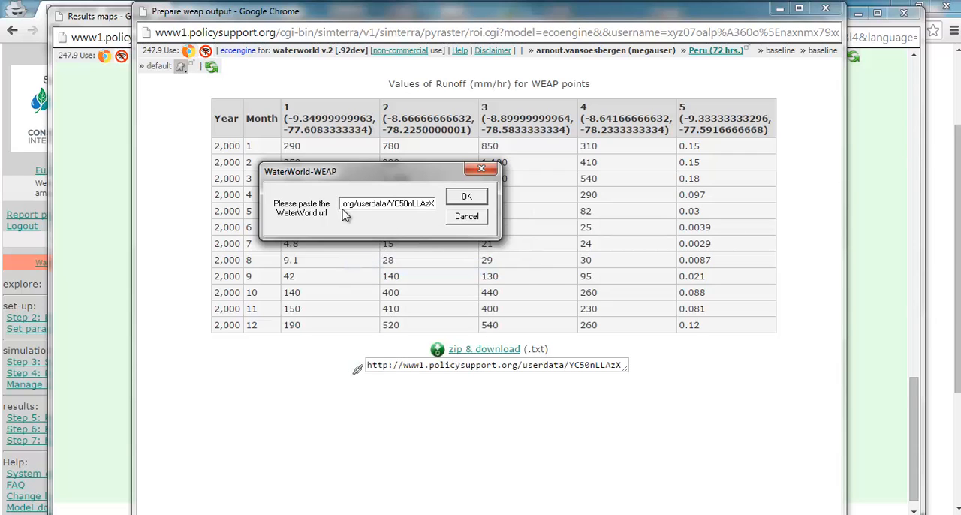
Step: Minimize the browser windows and the WaterWorld folder window to bring back the WEAP schematic
click(778, 9)
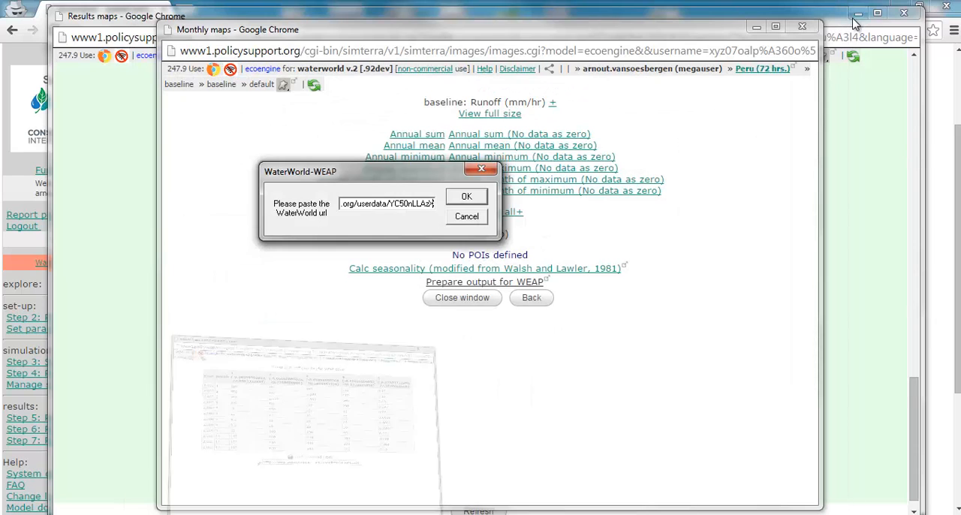
click(756, 27)
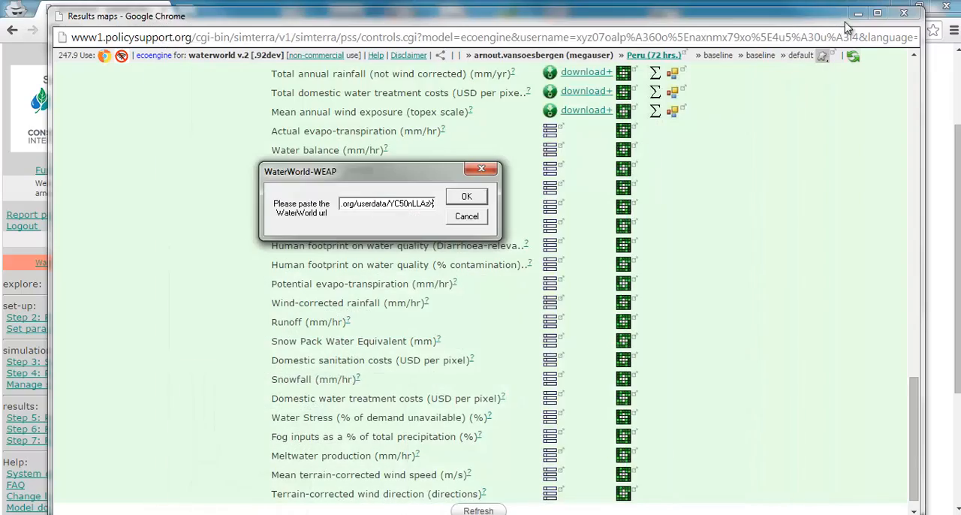
click(857, 14)
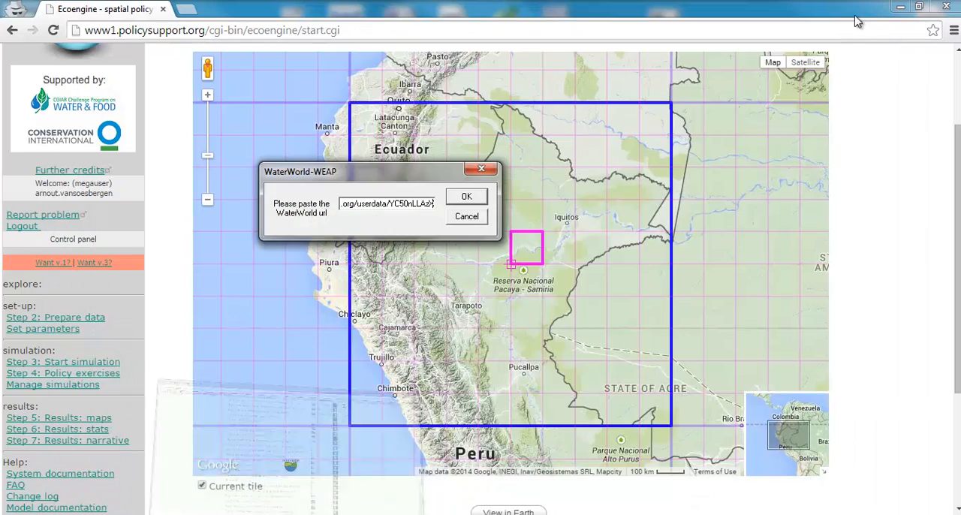
click(900, 6)
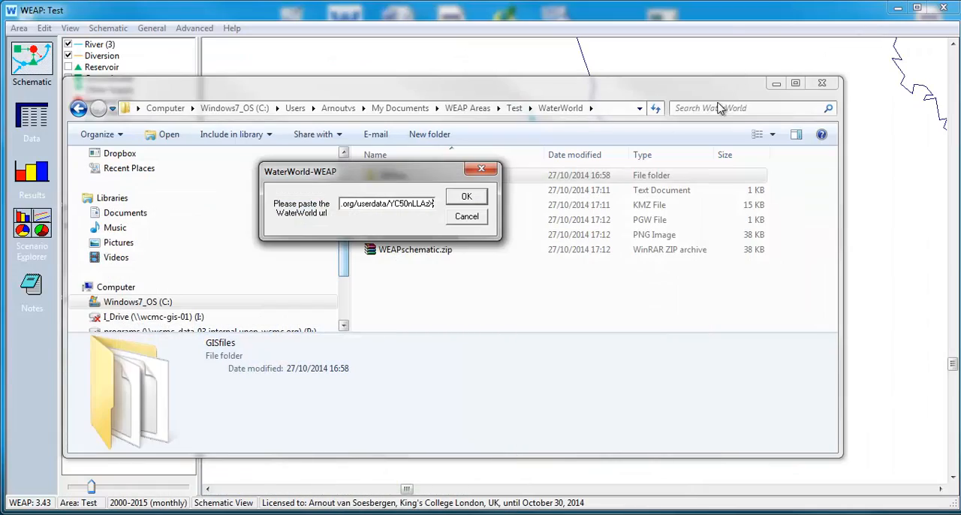
click(776, 84)
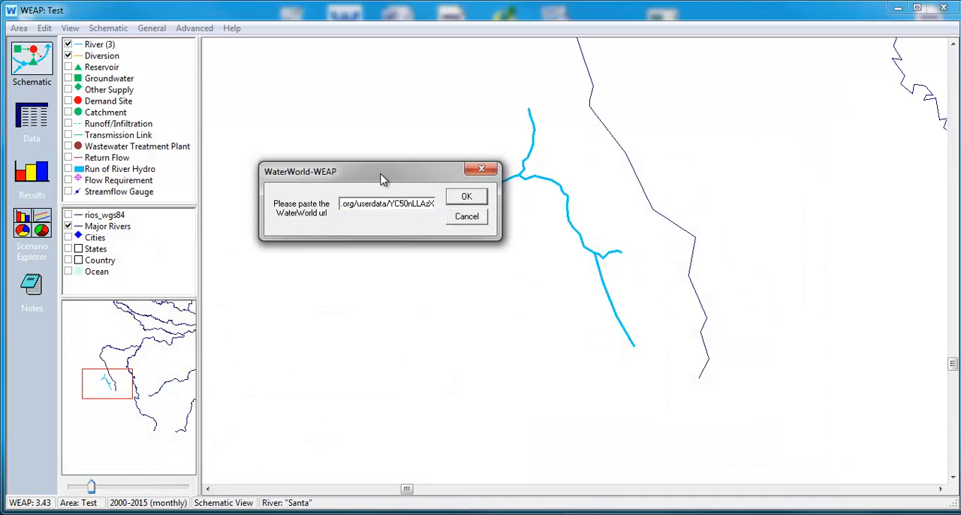
Step: Submit the WaterWorld URL, specify 1km data resolution, and agree to append the data to the reaches
drag(386, 179, 473, 127)
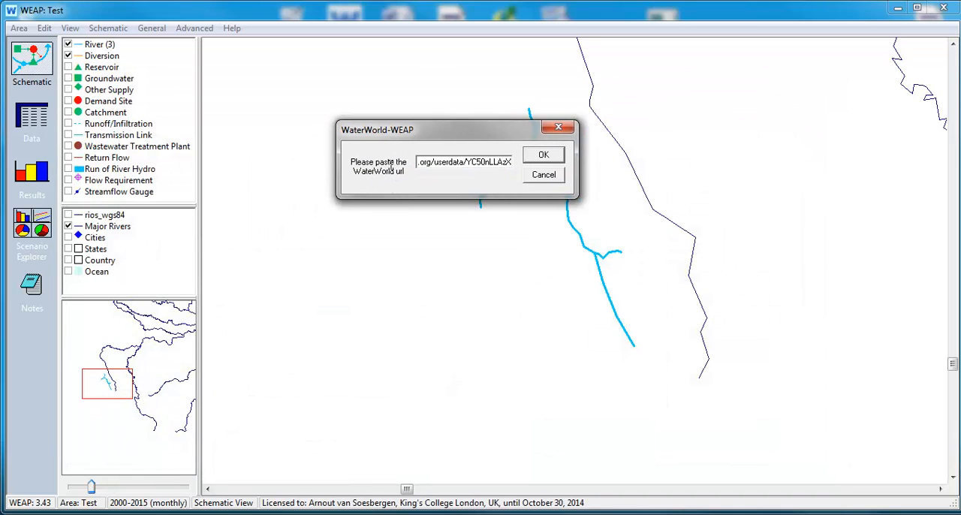
click(544, 156)
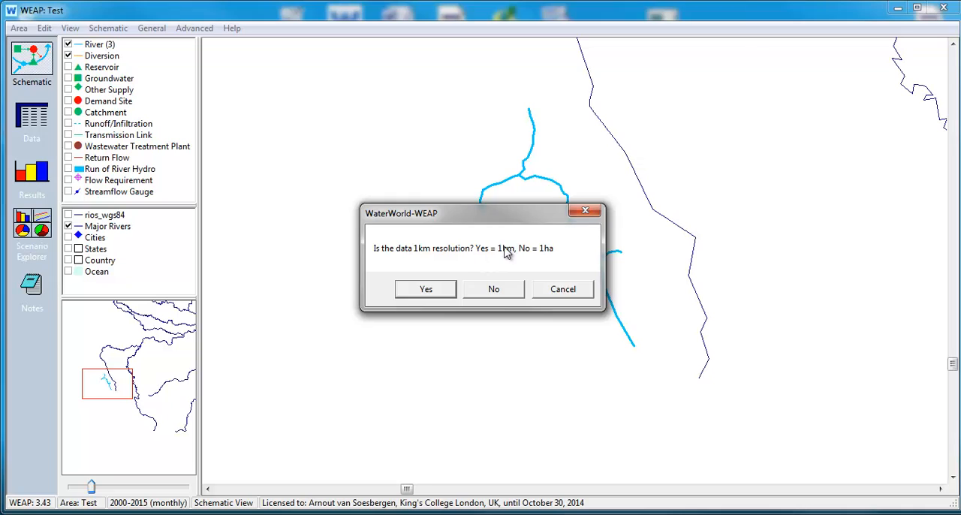
click(422, 292)
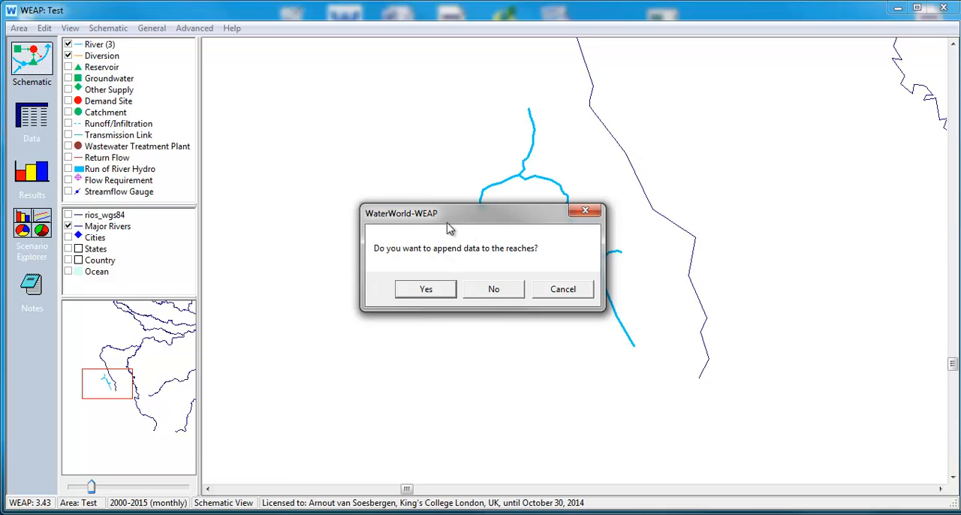
click(419, 290)
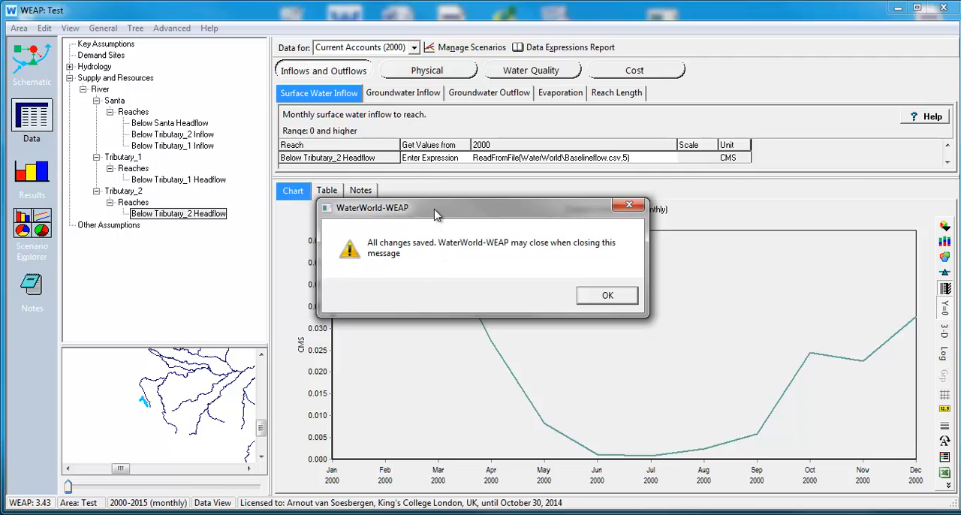
Step: Move the saved-changes message out of the way and check the WEAP results before returning to the data view
drag(434, 214, 960, 218)
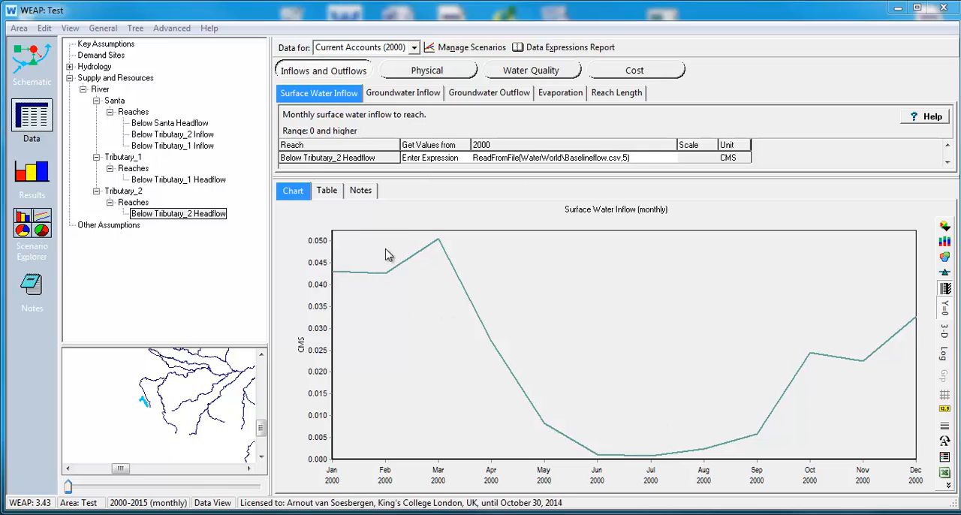
click(31, 177)
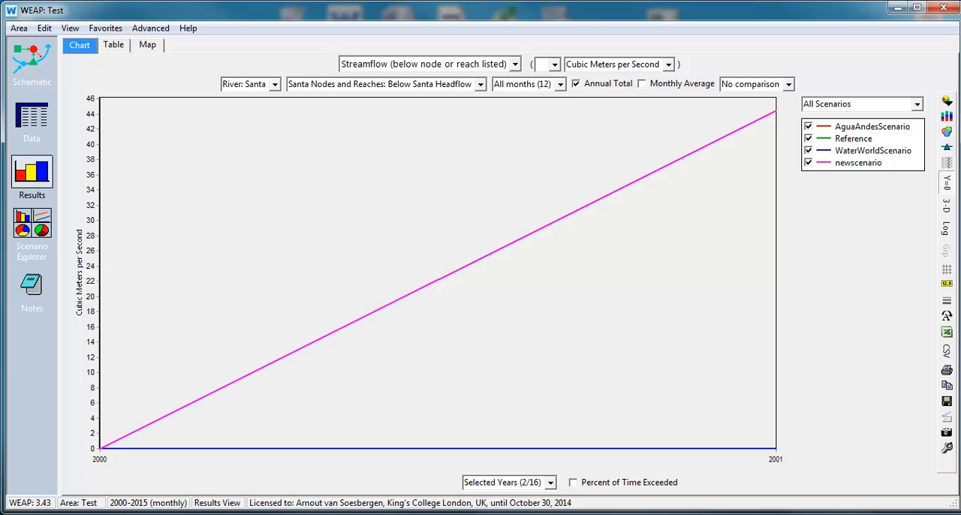
click(31, 121)
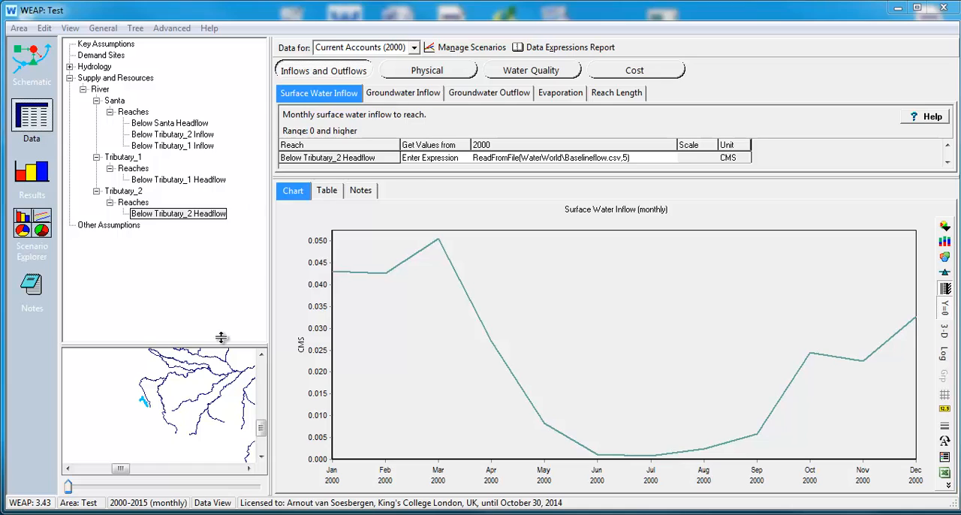
Step: Inspect Baselineflow.csv and Baselineflowcms.csv in the Test area's WaterWorld folder, then minimize the folder window
mouse_move(263, 514)
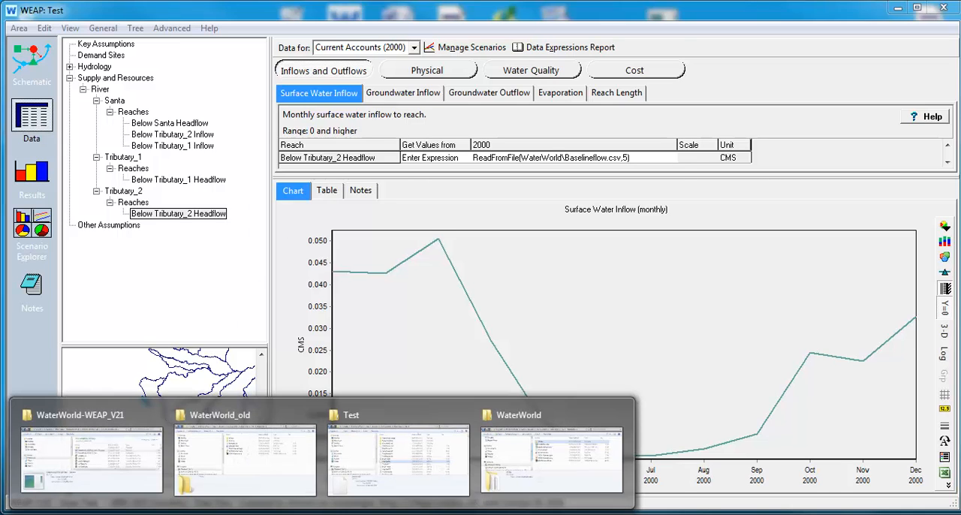
click(530, 469)
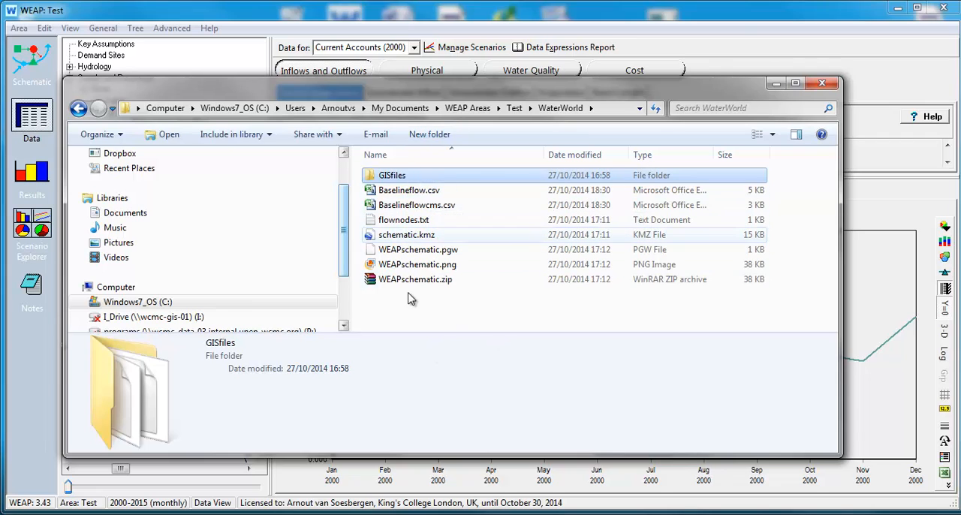
click(420, 206)
click(434, 192)
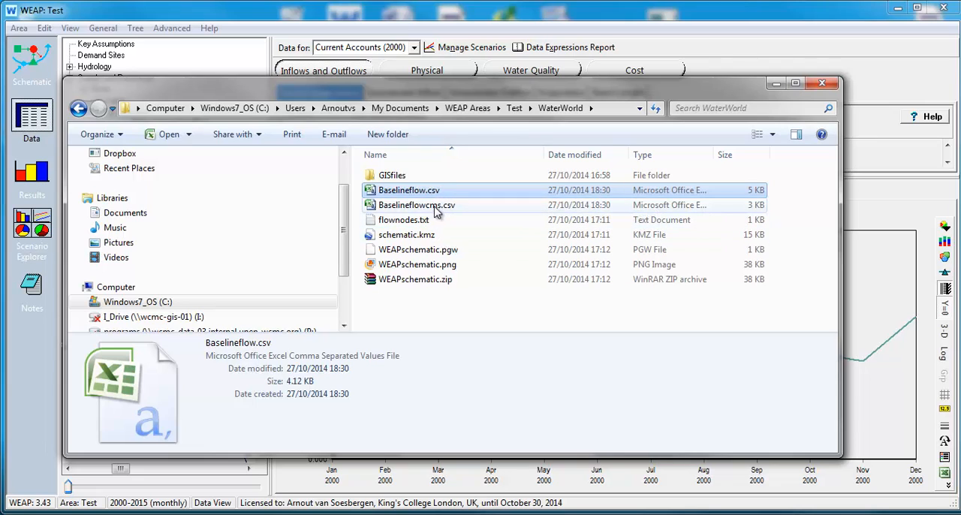
click(436, 210)
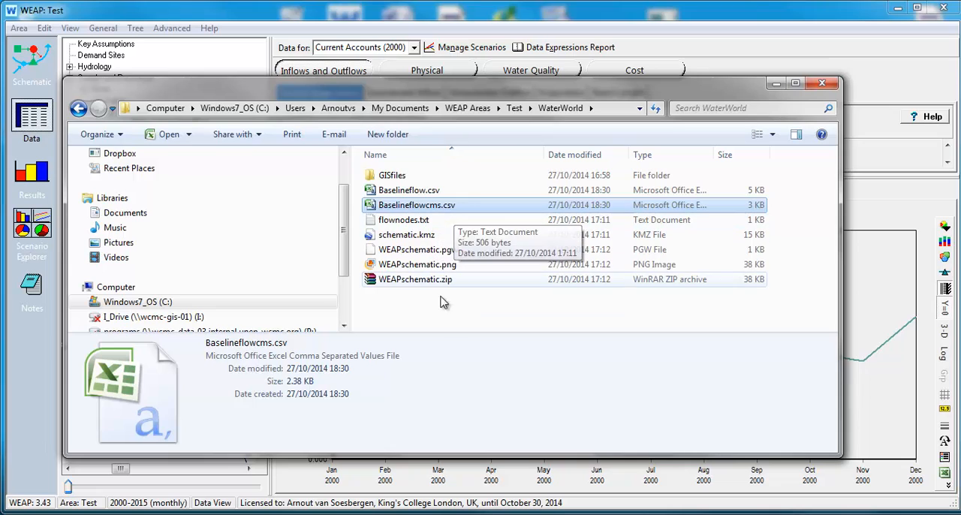
click(463, 323)
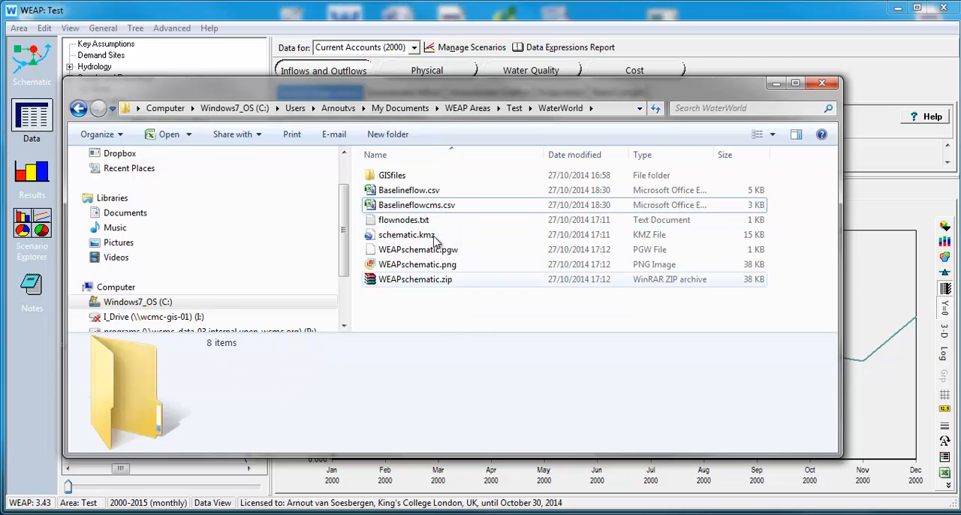
click(776, 83)
Step: Review the surface water inflow data for the Below Tributary_1 Headflow, Below Tributary_1 Inflow and Below Tributary_2 Inflow reaches
click(185, 183)
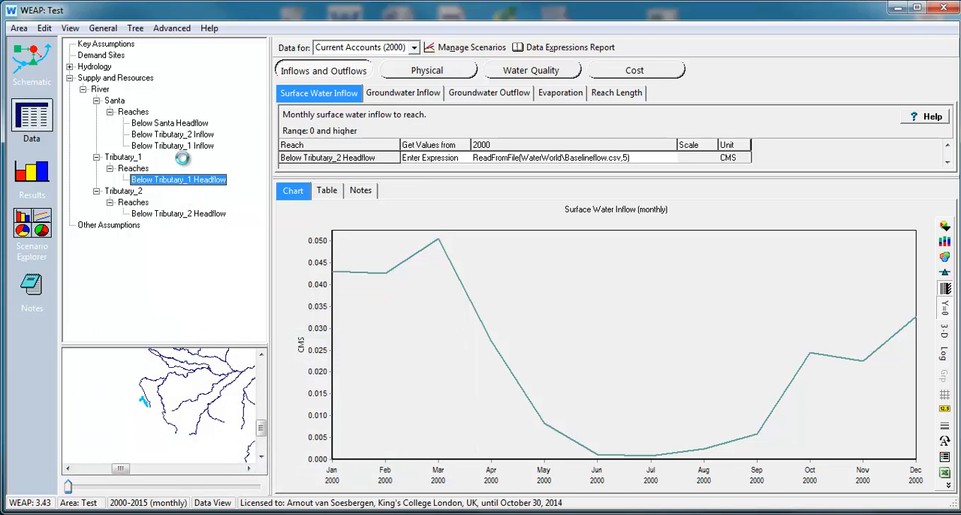
click(183, 146)
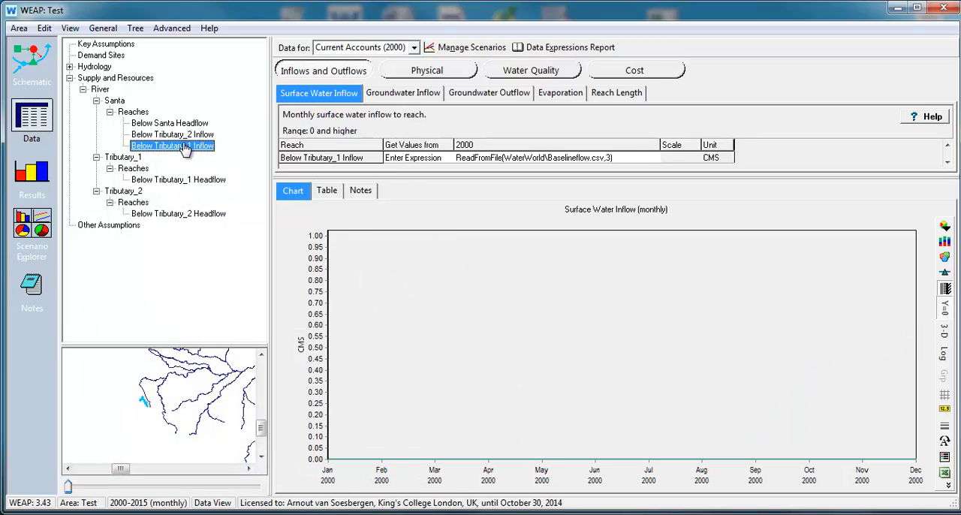
click(184, 135)
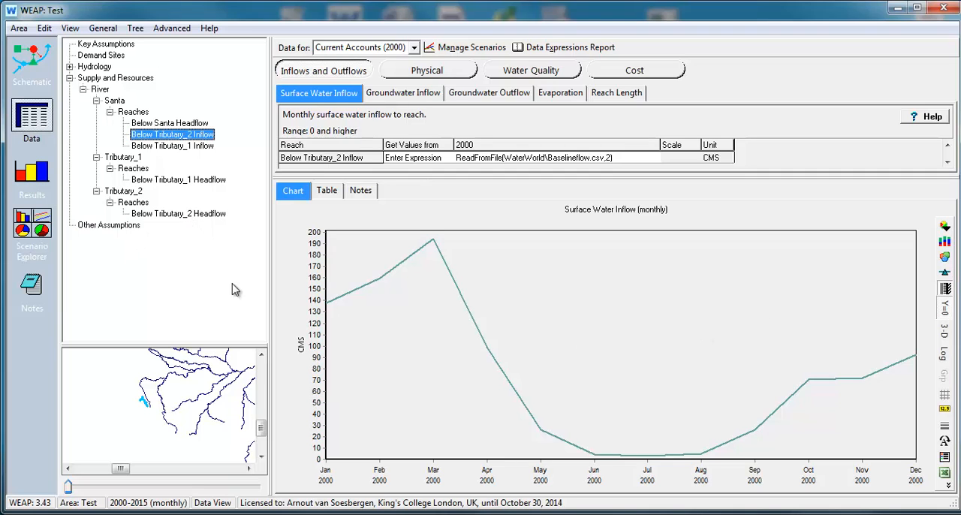
Step: Bring the WaterWorld-WEAP saved-changes message back into view and dismiss it
drag(467, 245, 189, 211)
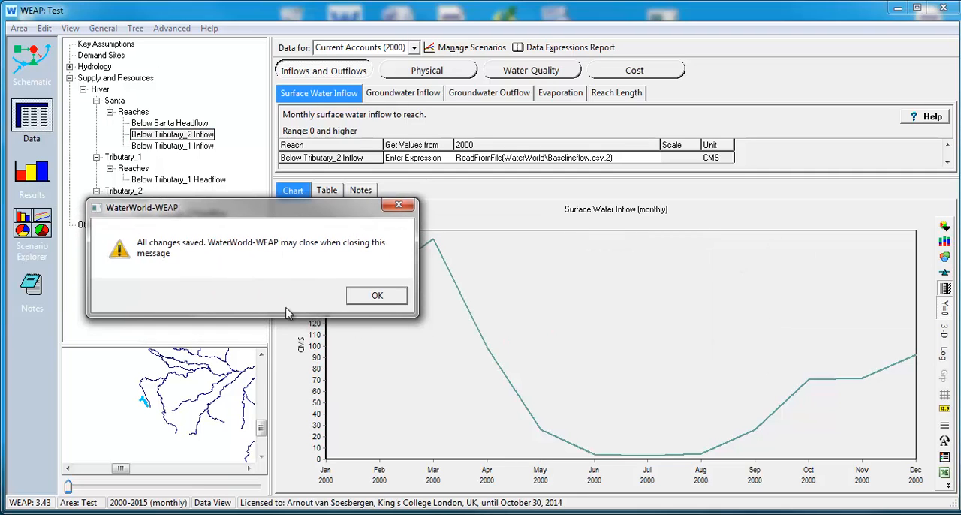
click(377, 297)
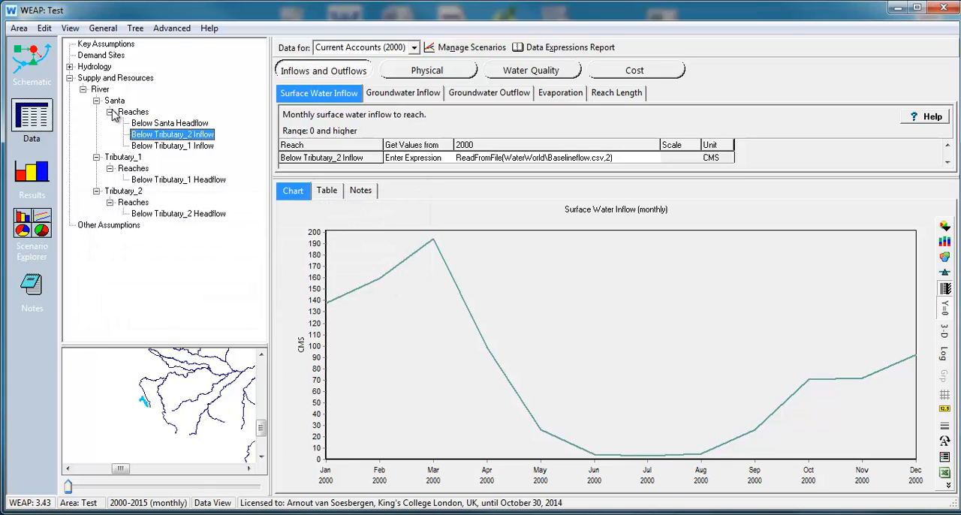
Step: Display the surface water inflow of all Santa reaches together and close WEAP
click(135, 112)
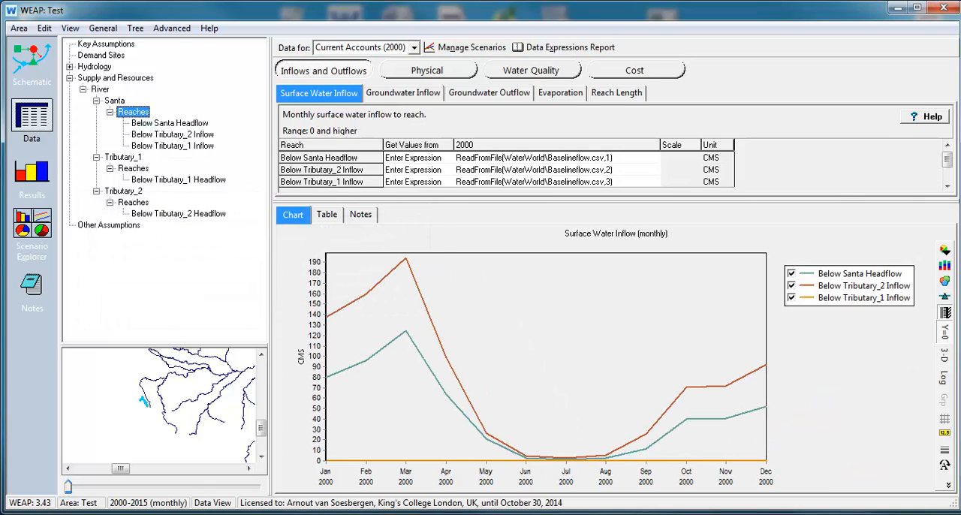
key(alt+F4)
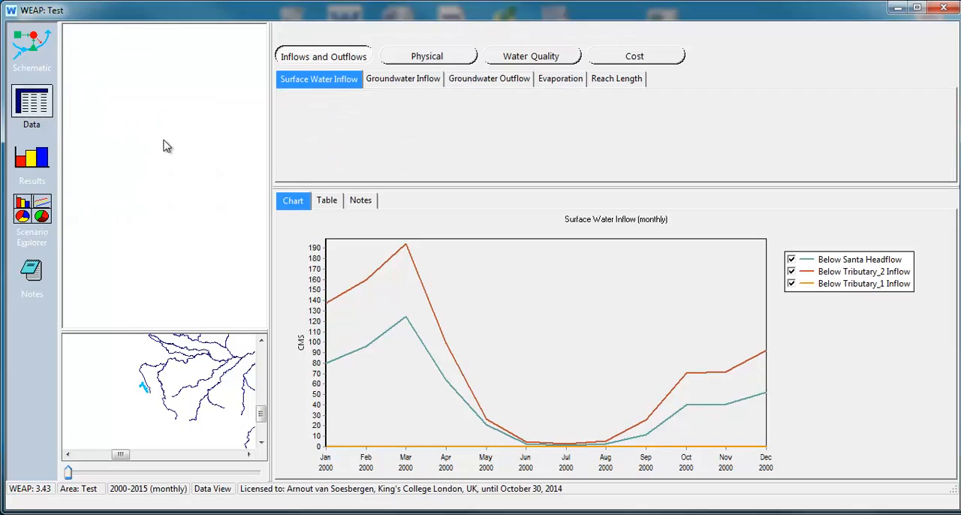